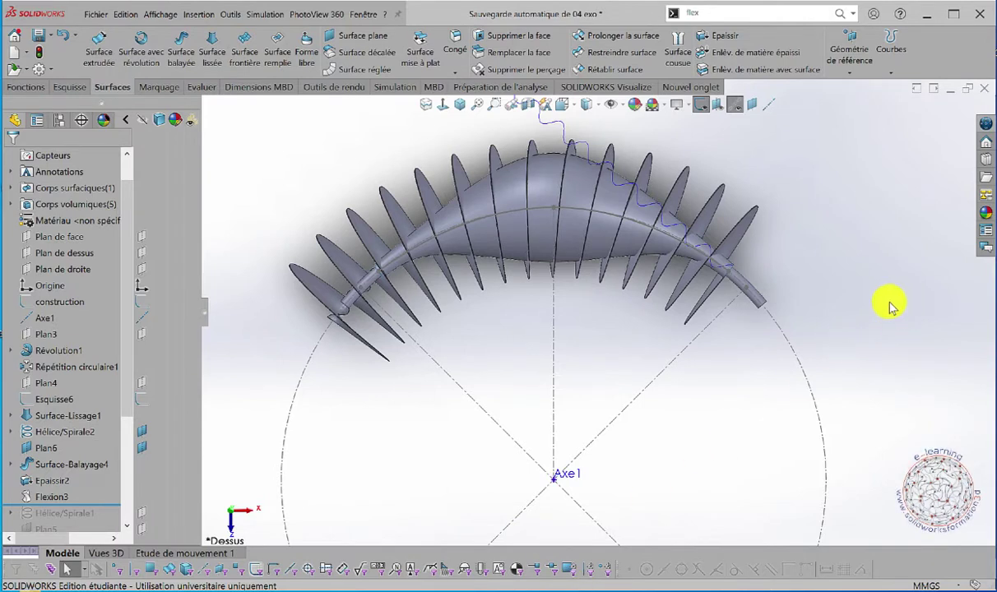
Copy the bent helical blade's side face as a new surface using a 0 mm surface offset
scroll(785, 294, "up", 3)
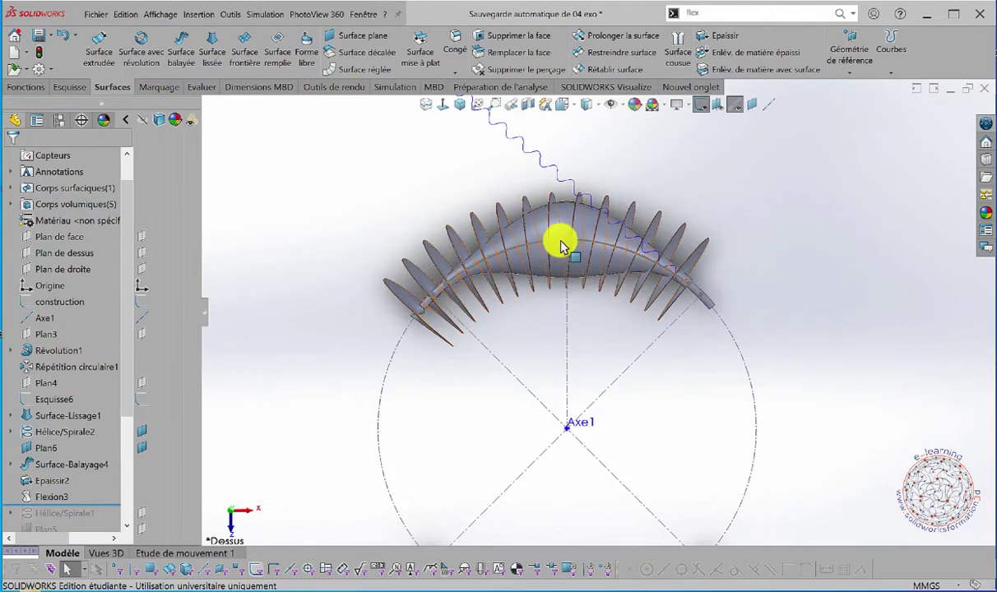
middle_click_drag(680, 365, 668, 247)
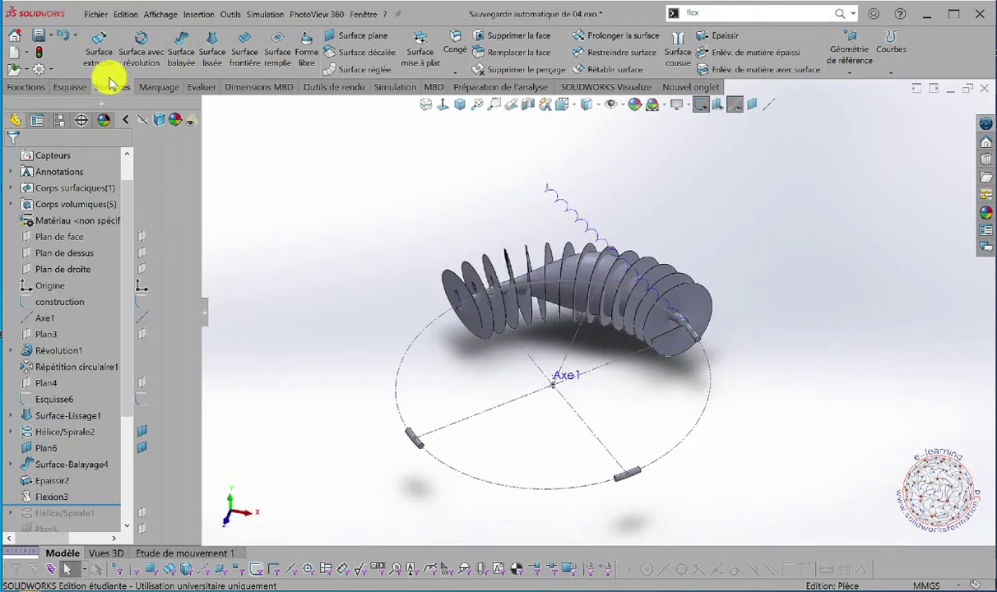
left_click(351, 56)
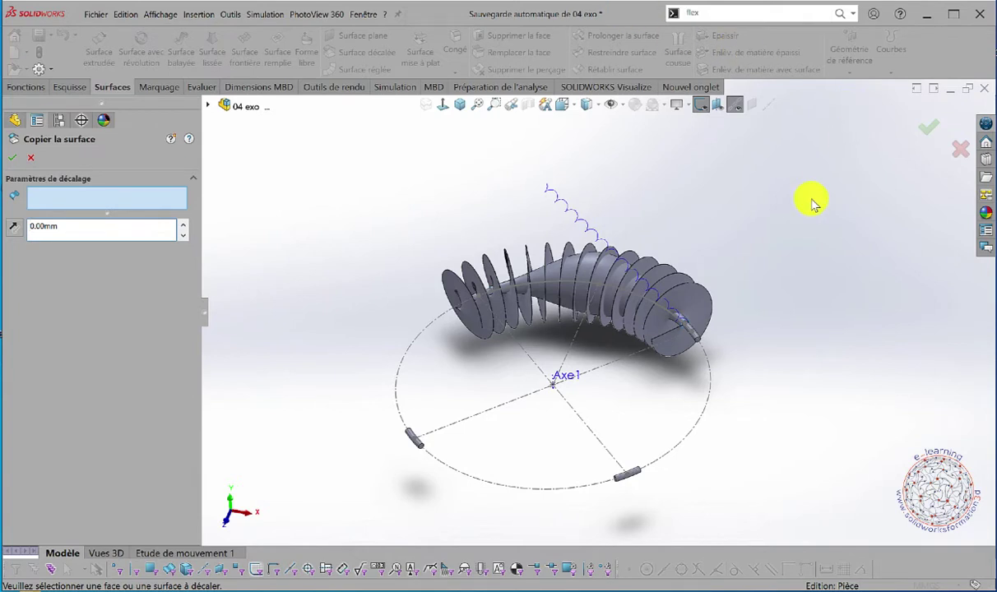
left_click(705, 296)
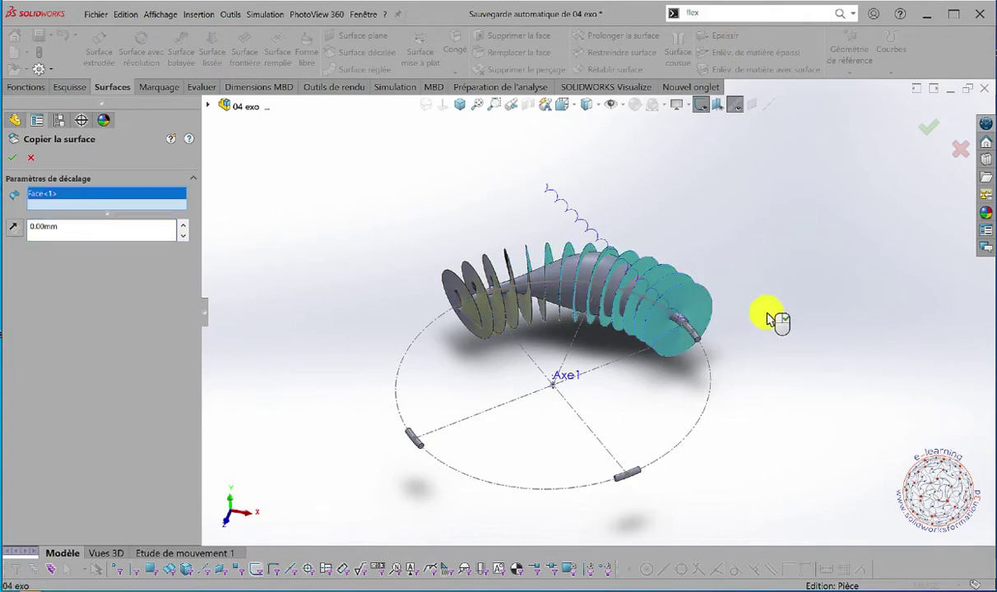
left_click(14, 158)
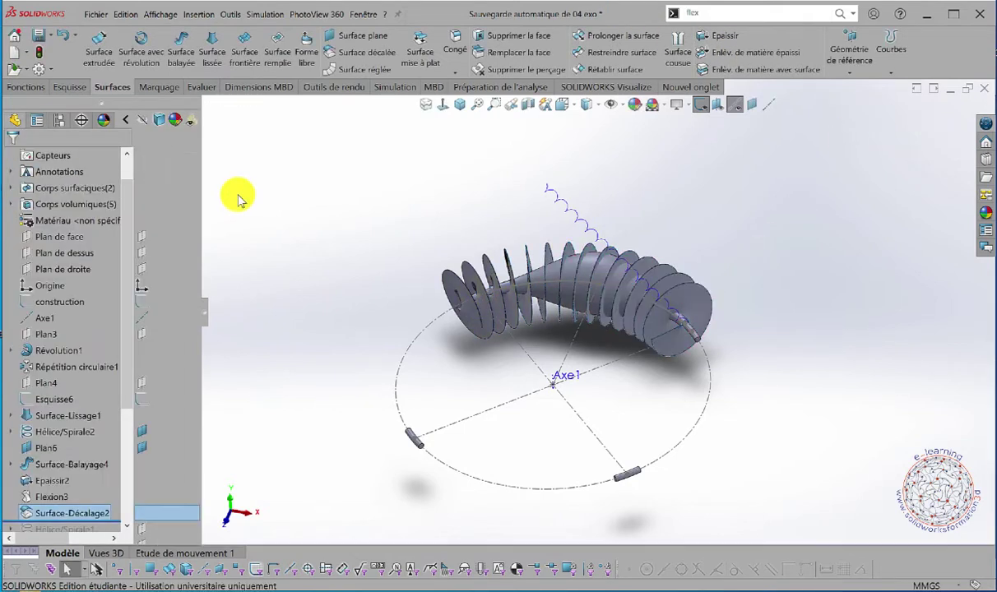
Hide the Flexion3 solid body so only the copied helical surface represents the blade
scroll(125, 293, "up", 2)
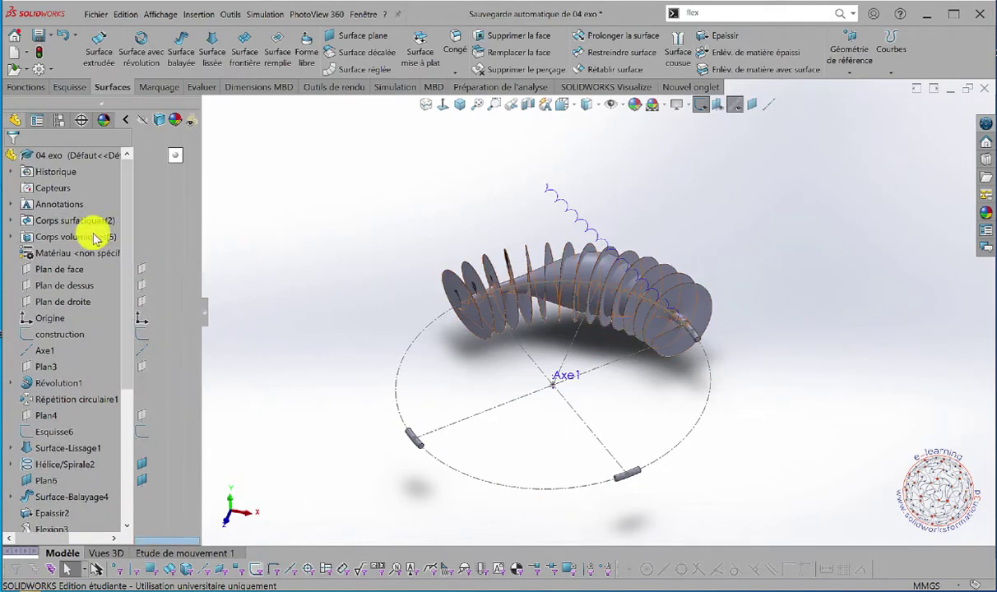
left_click(10, 239)
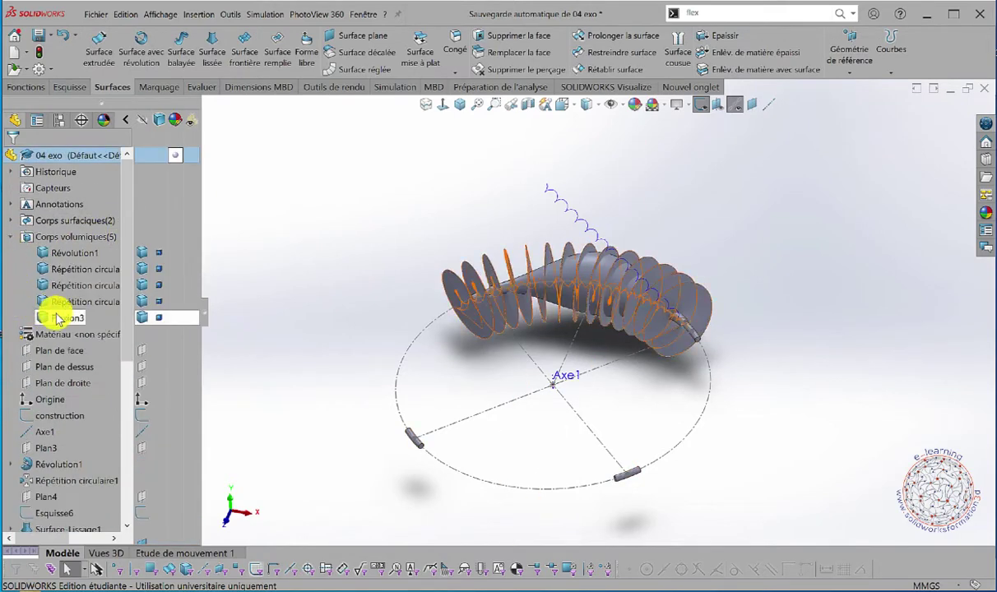
left_click(140, 317)
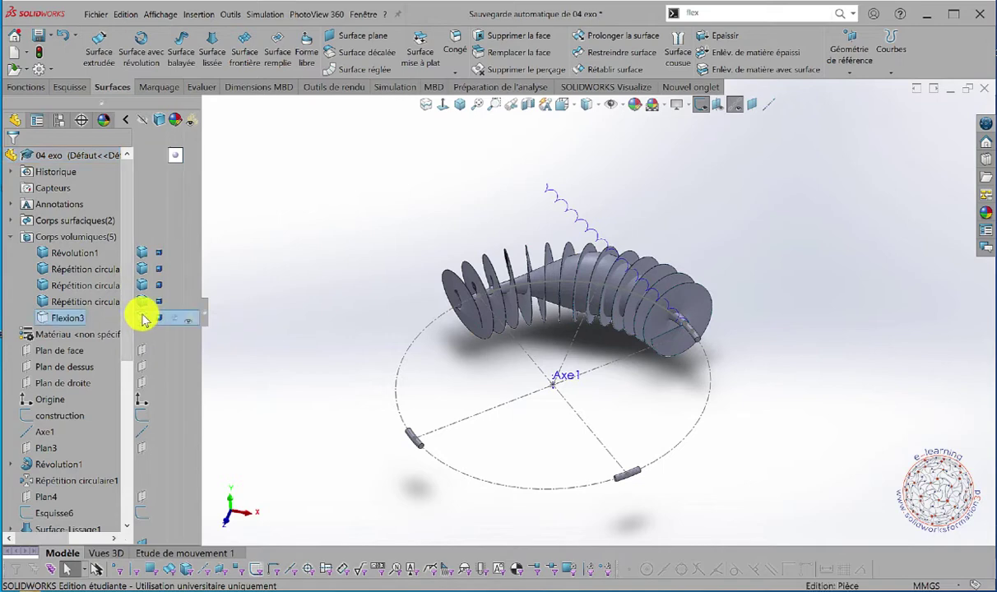
left_click(353, 229)
Create a 3D sketch intersection curve between the copied helical surface and the bulging lofted surface
scroll(683, 311, "down", 2)
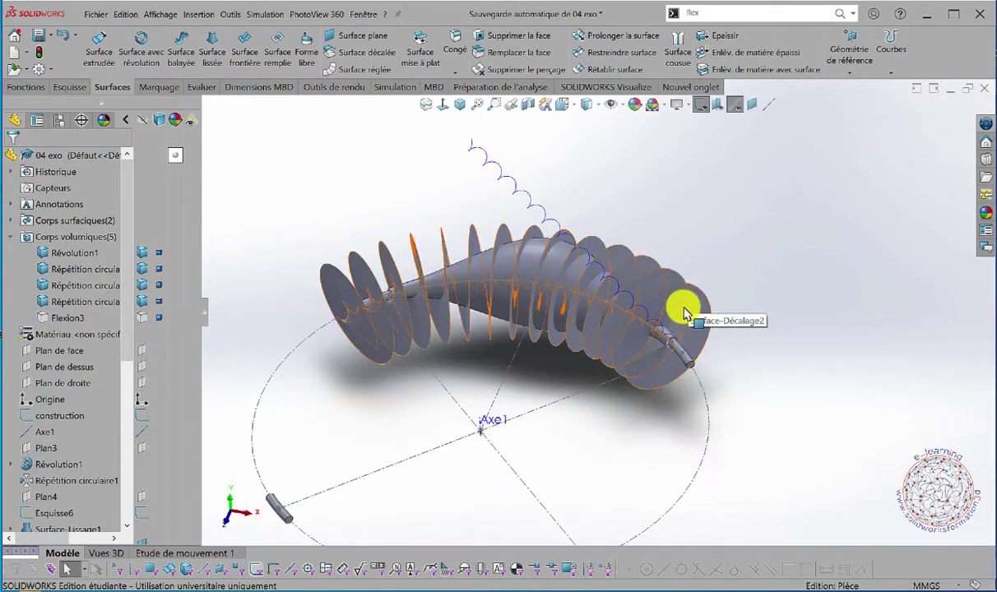
scroll(707, 306, "up", 2)
mouse_move(745, 251)
middle_mouse_down()
mouse_move(745, 278)
mouse_move(810, 230)
mouse_move(713, 263)
mouse_move(732, 262)
middle_mouse_up()
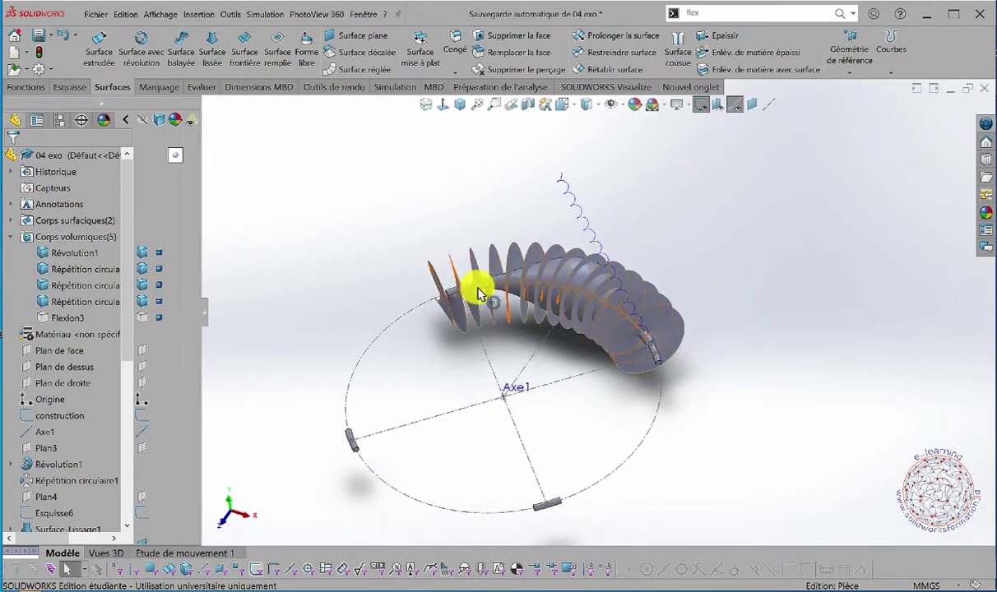
middle_click_drag(625, 284, 692, 263)
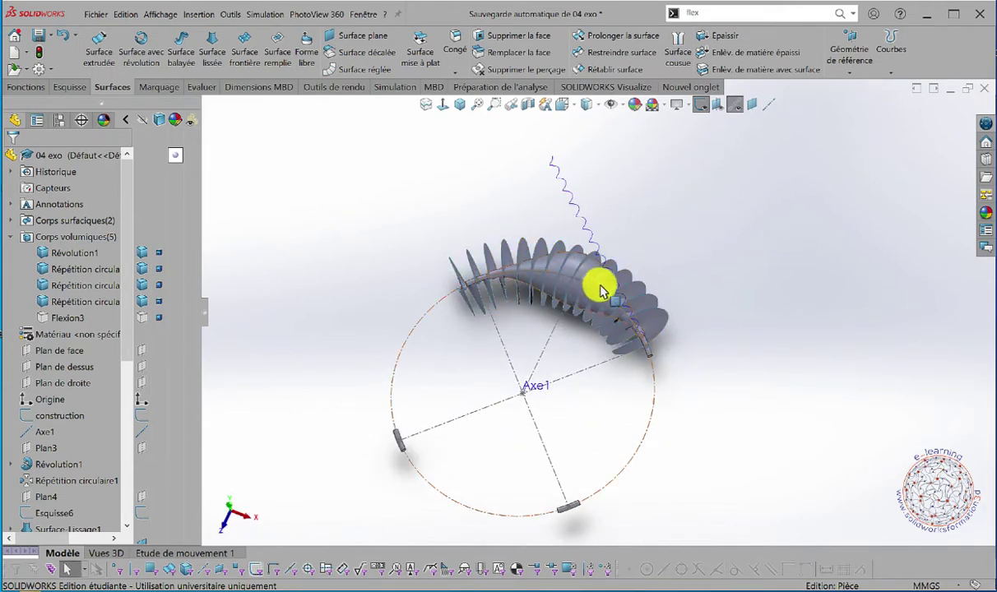
middle_click_drag(748, 238, 742, 220)
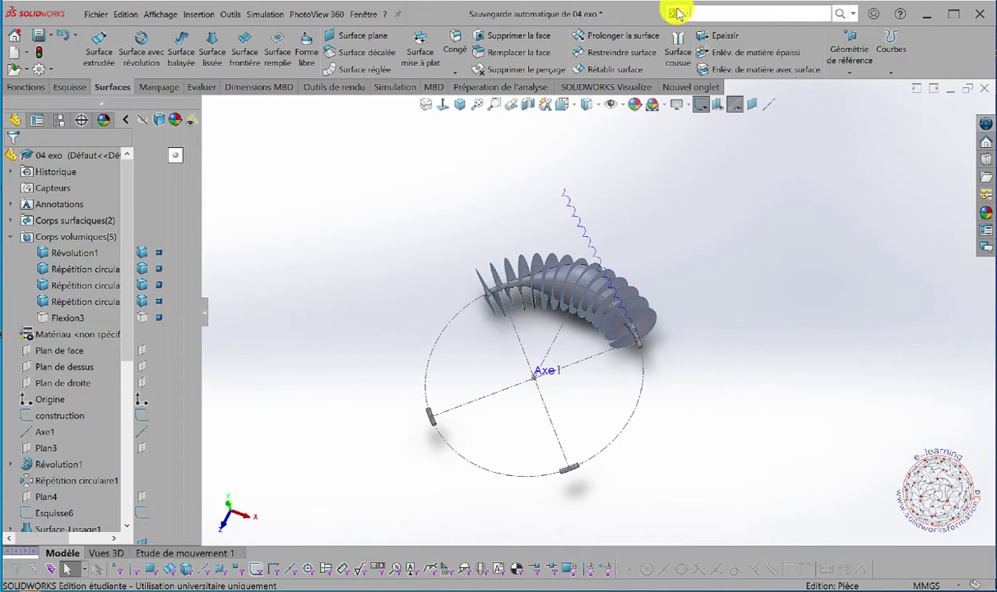
type("cou")
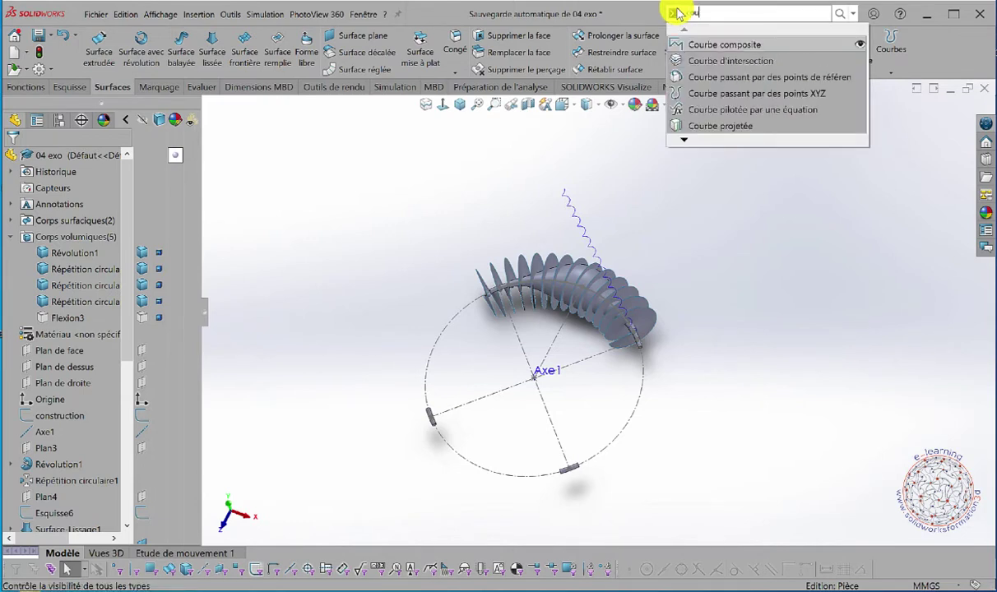
left_click(707, 64)
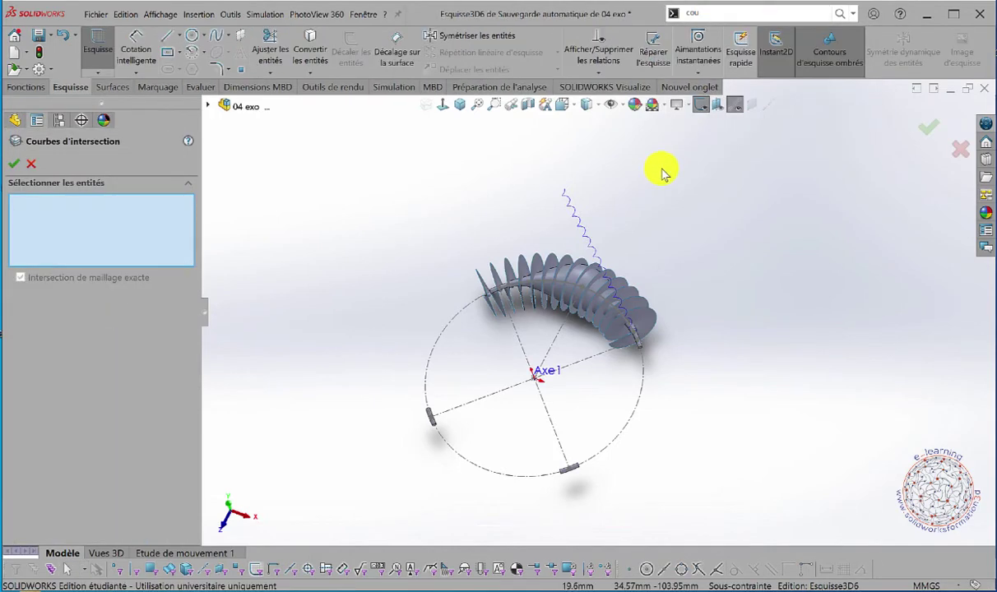
scroll(596, 162, "down", 4)
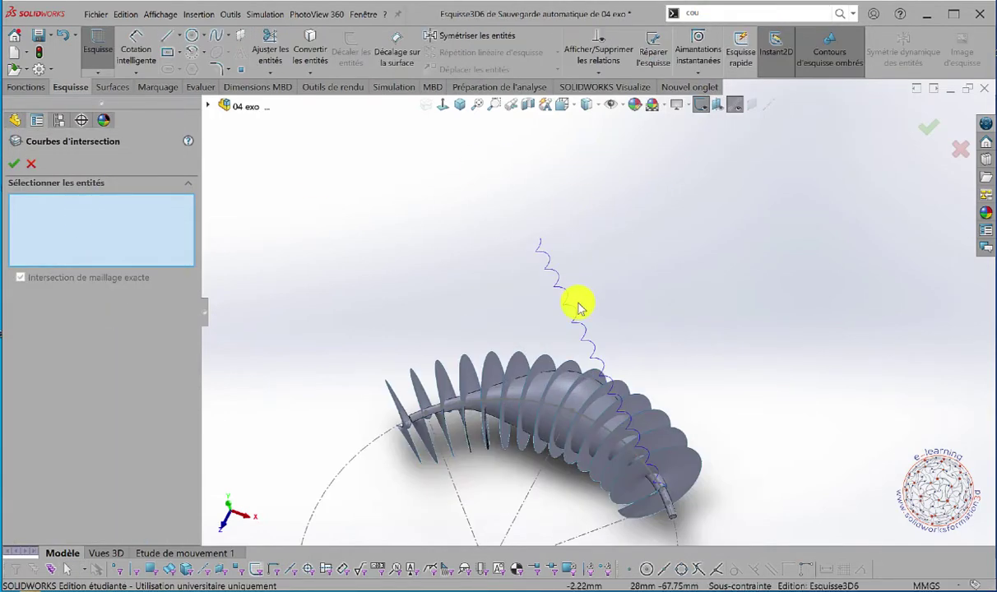
left_click(698, 469)
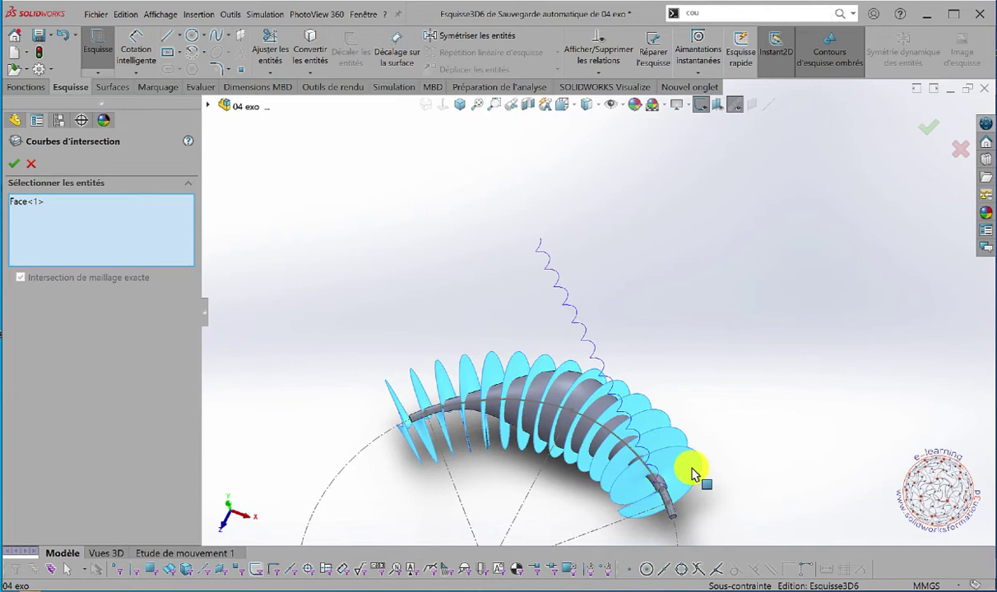
left_click(566, 394)
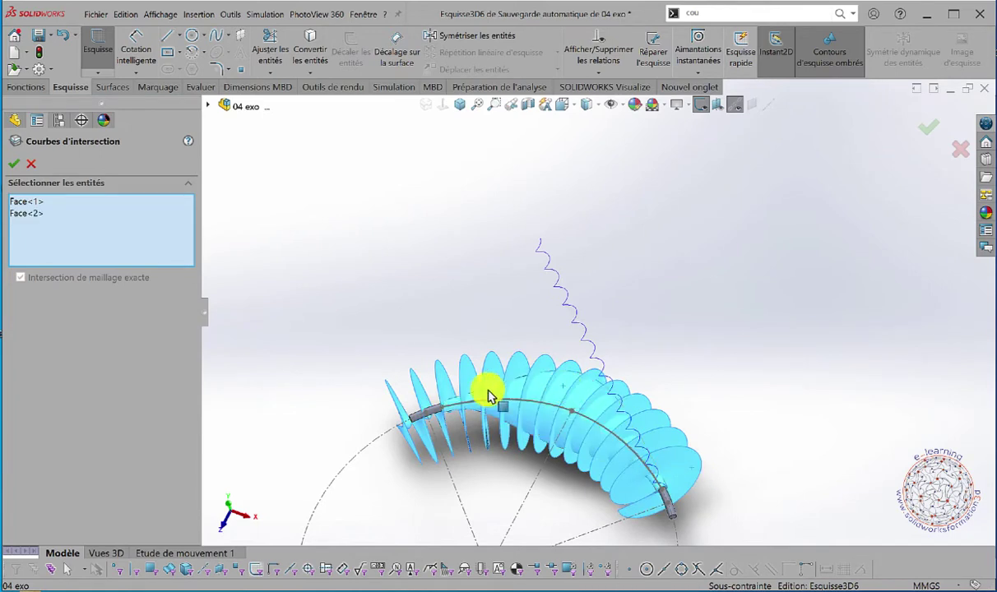
left_click(15, 164)
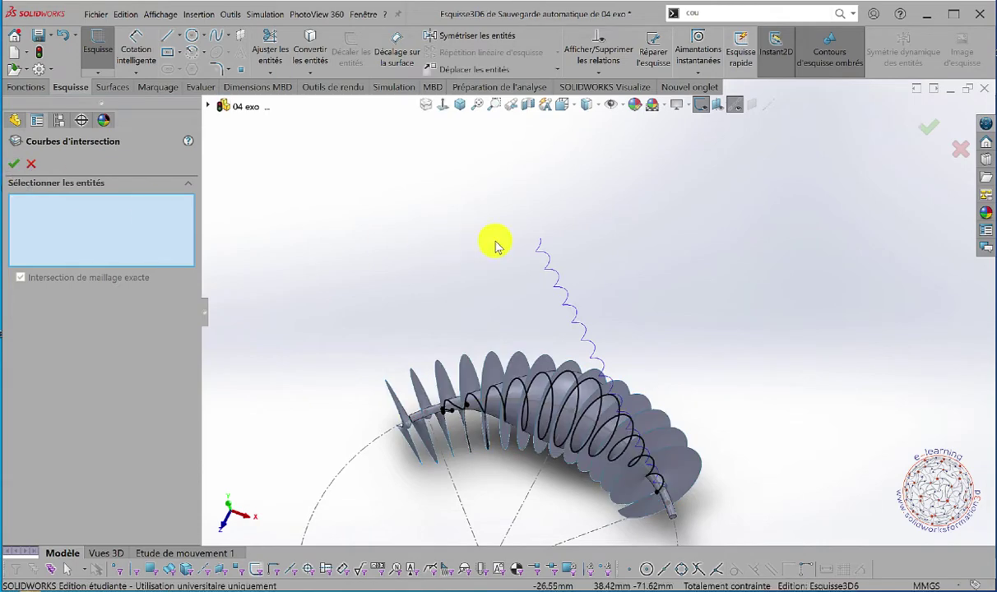
scroll(496, 246, "up", 2)
middle_click_drag(495, 262, 559, 346)
left_click(12, 163)
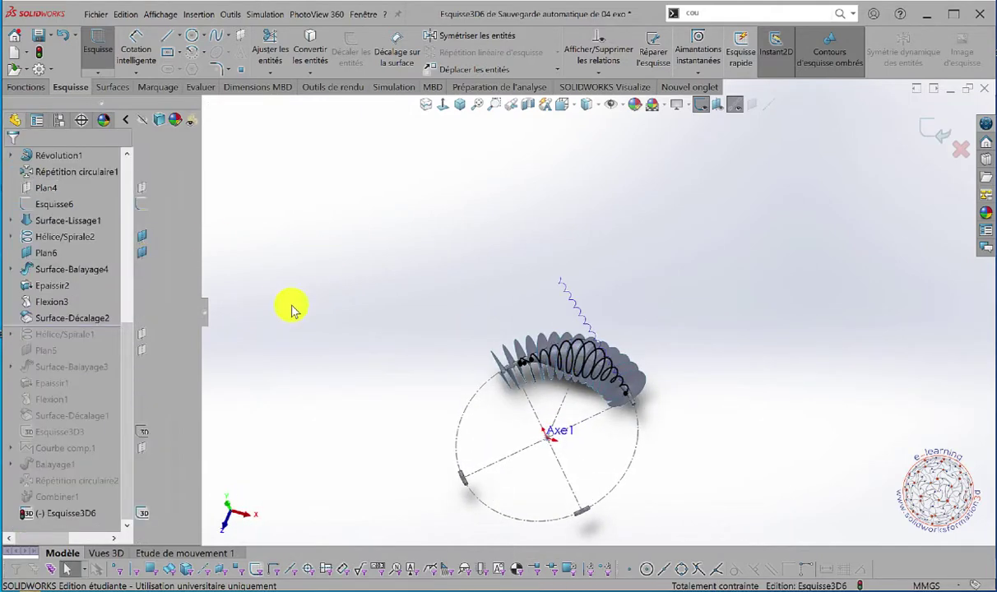
Hide the Surface-Lissage1 and Surface-Décalage2 surface bodies, leaving the spiral sketch curve exposed
left_click_drag(126, 336, 111, 178)
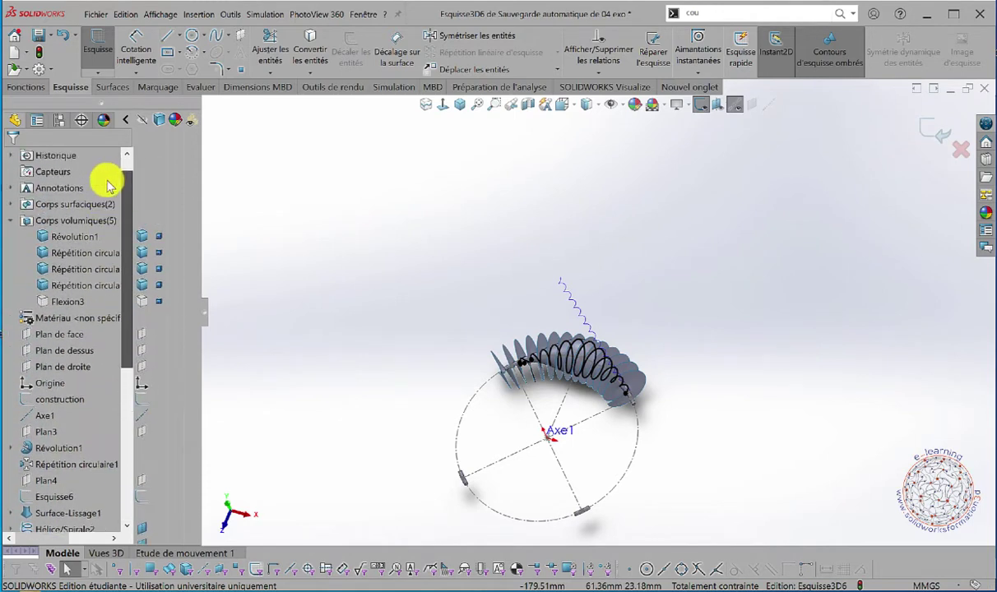
left_click(11, 205)
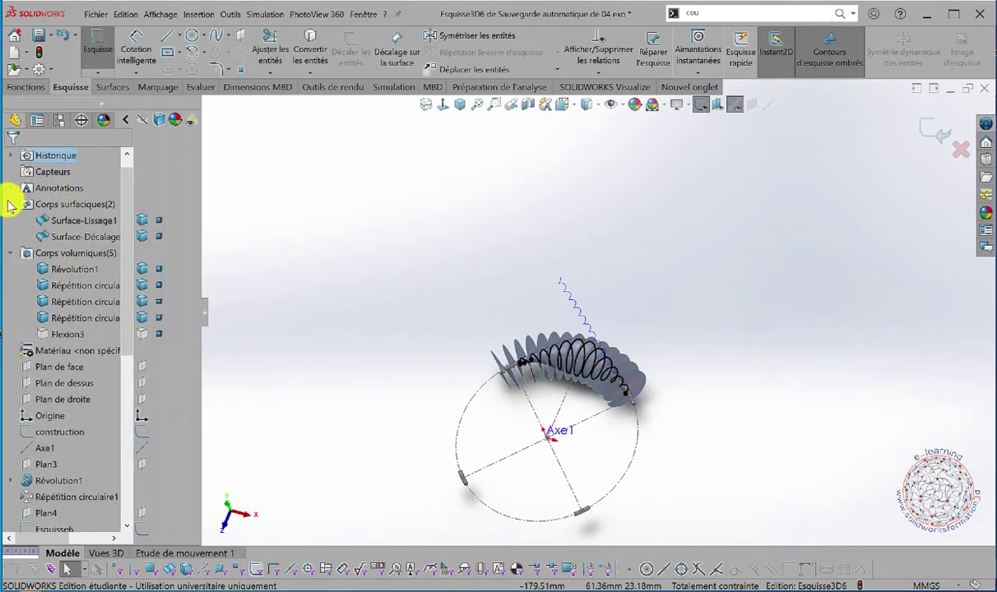
left_click(142, 224)
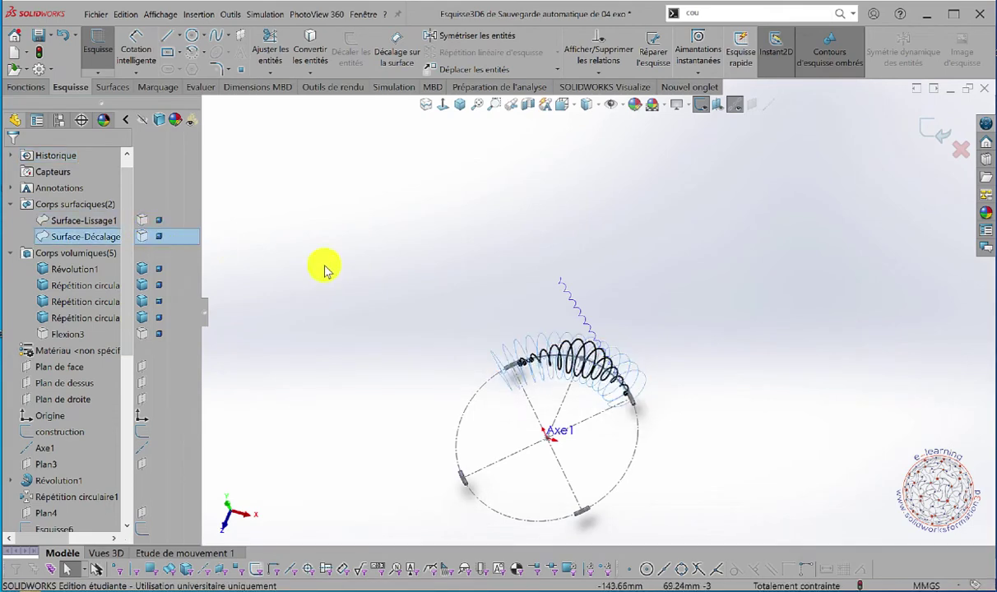
Delete the short stray spline beside the rod at the start of the spiral intersection curve
scroll(575, 375, "down", 3)
scroll(569, 376, "down", 2)
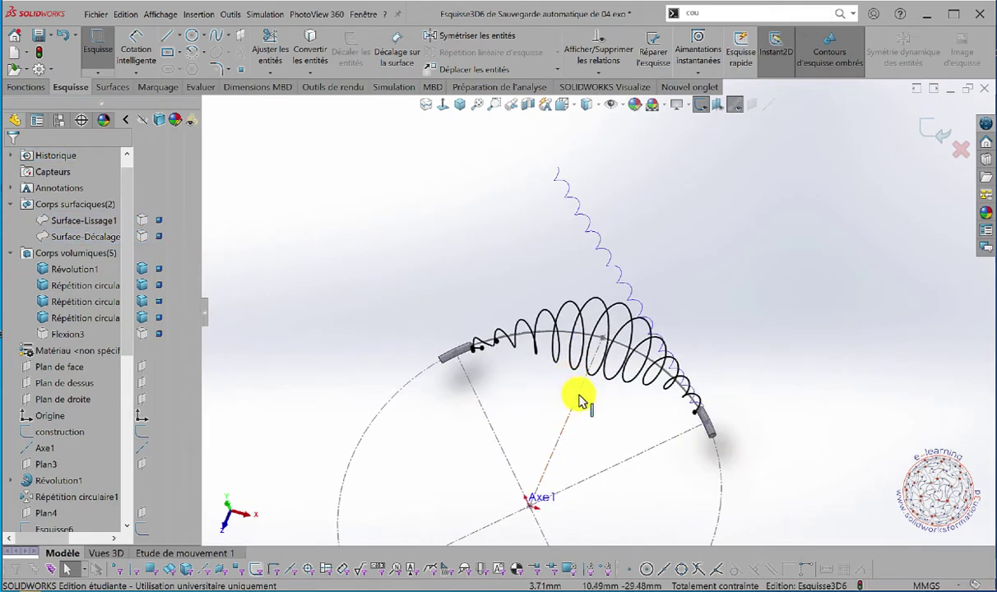
scroll(580, 401, "down", 3)
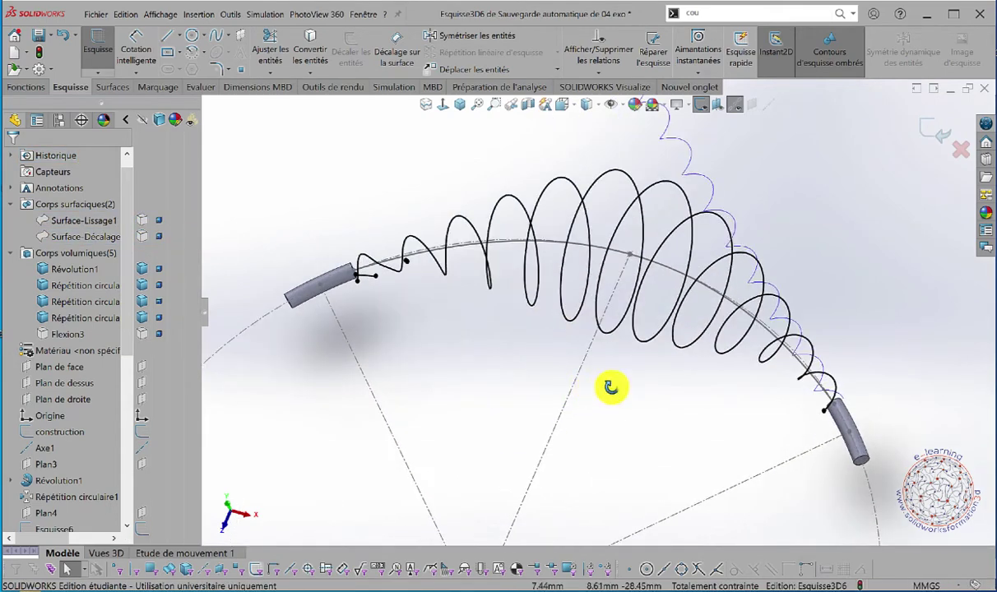
middle_click_drag(611, 387, 559, 297)
scroll(423, 276, "down", 3)
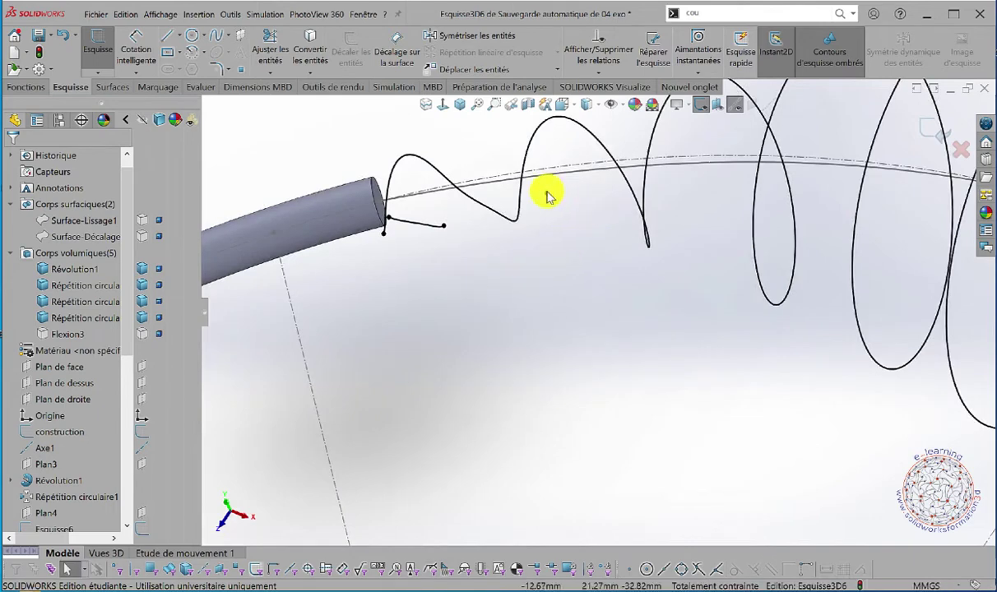
scroll(547, 195, "down", 2)
left_click(387, 271)
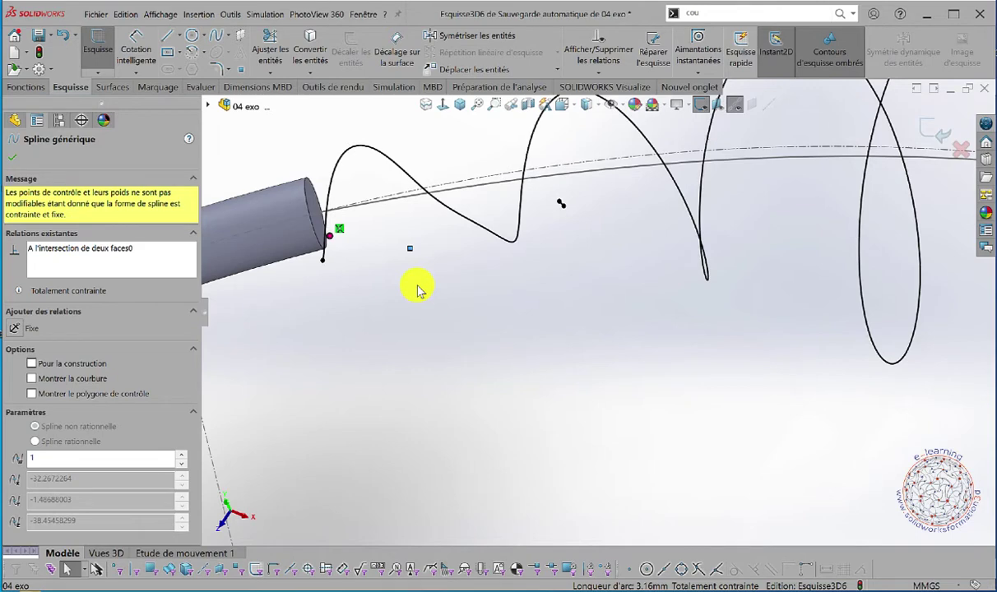
left_click(460, 314)
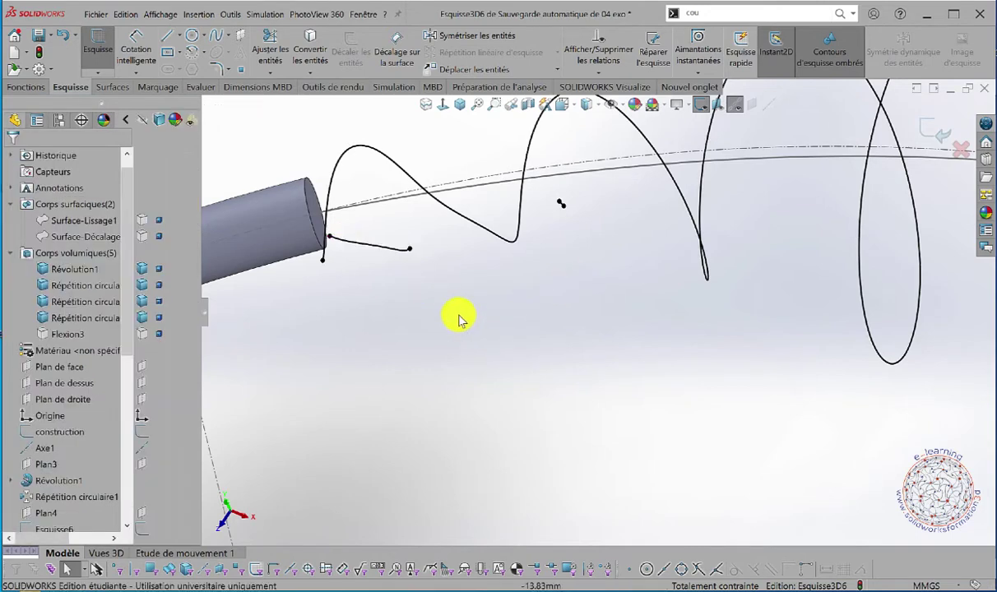
left_click(377, 253)
right_click(374, 242)
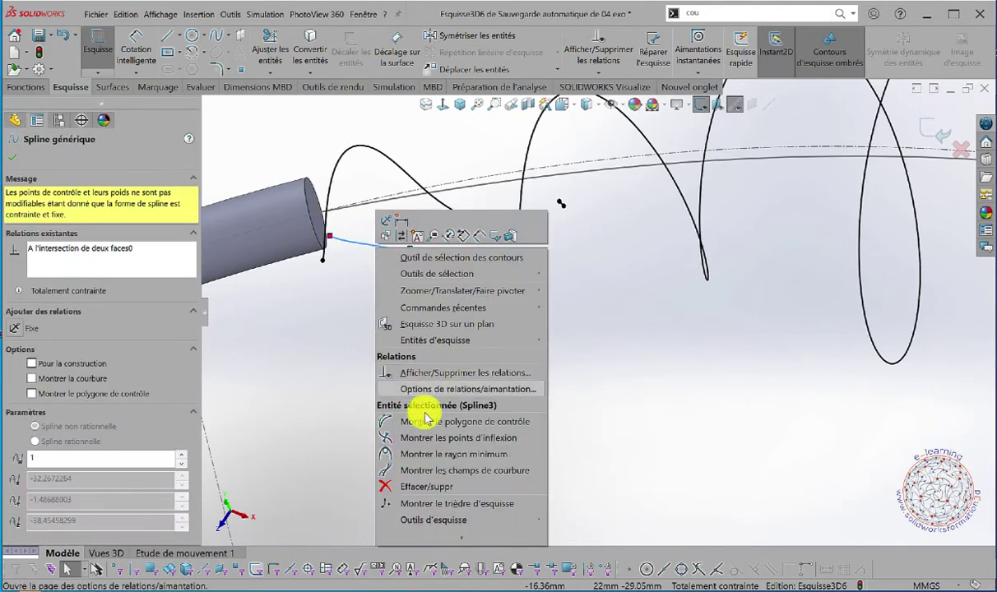
left_click(419, 510)
Delete the tiny stray line segment left between the first coils of the spiral curve
scroll(526, 226, "down", 3)
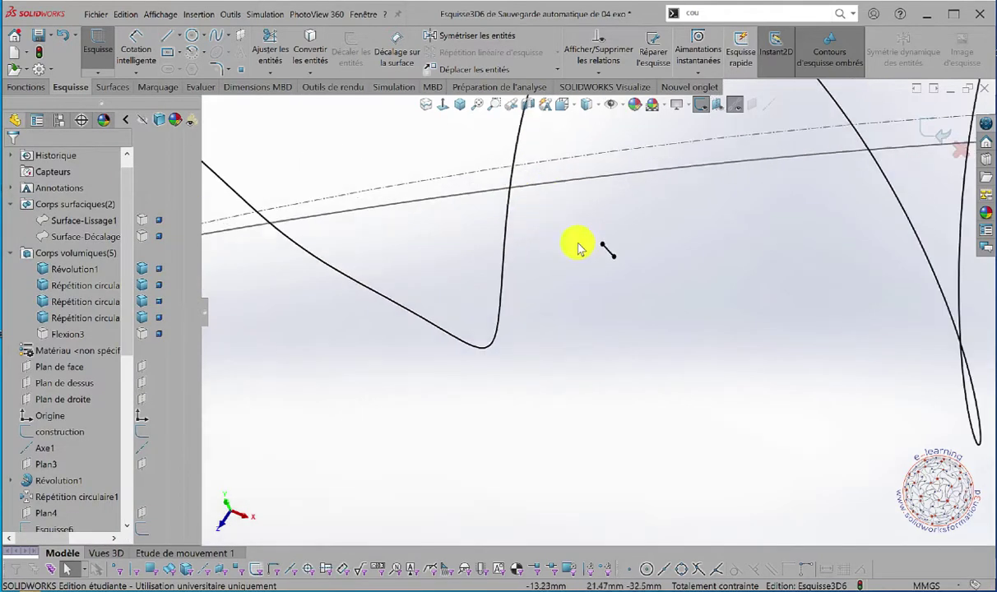
left_click(606, 249)
right_click(609, 250)
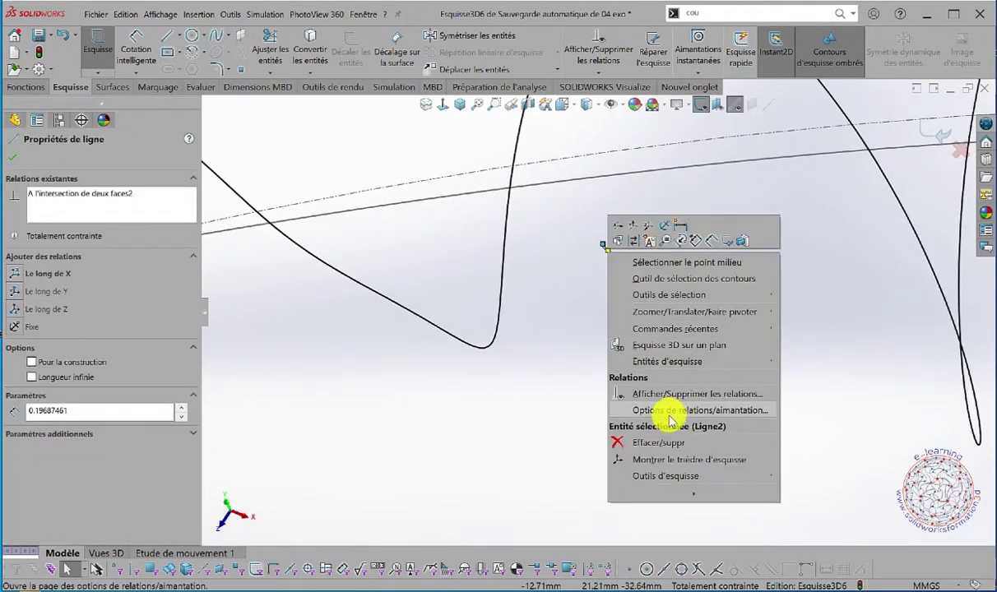
left_click(646, 442)
scroll(716, 362, "up", 8)
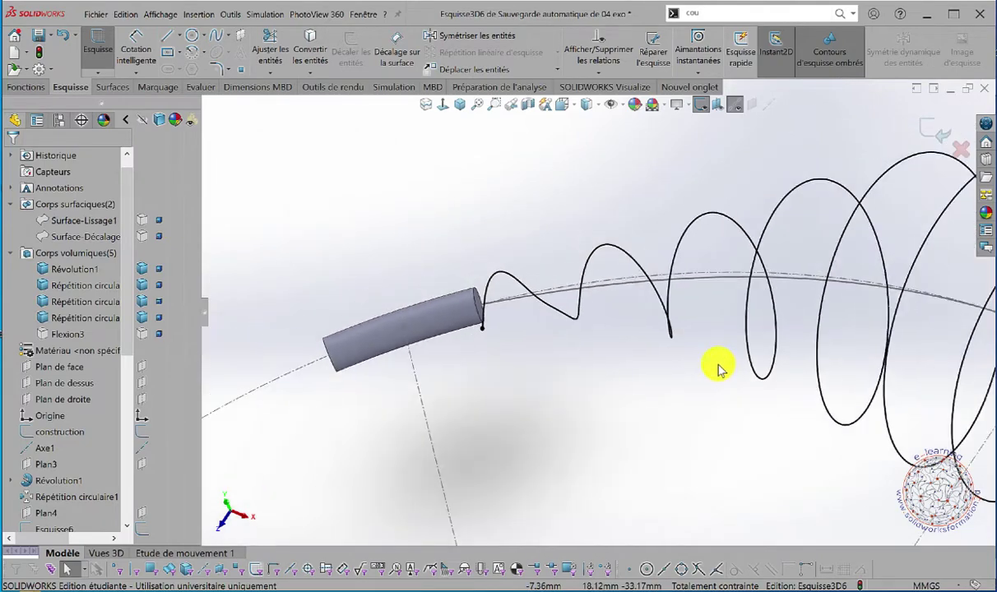
scroll(734, 370, "up", 3)
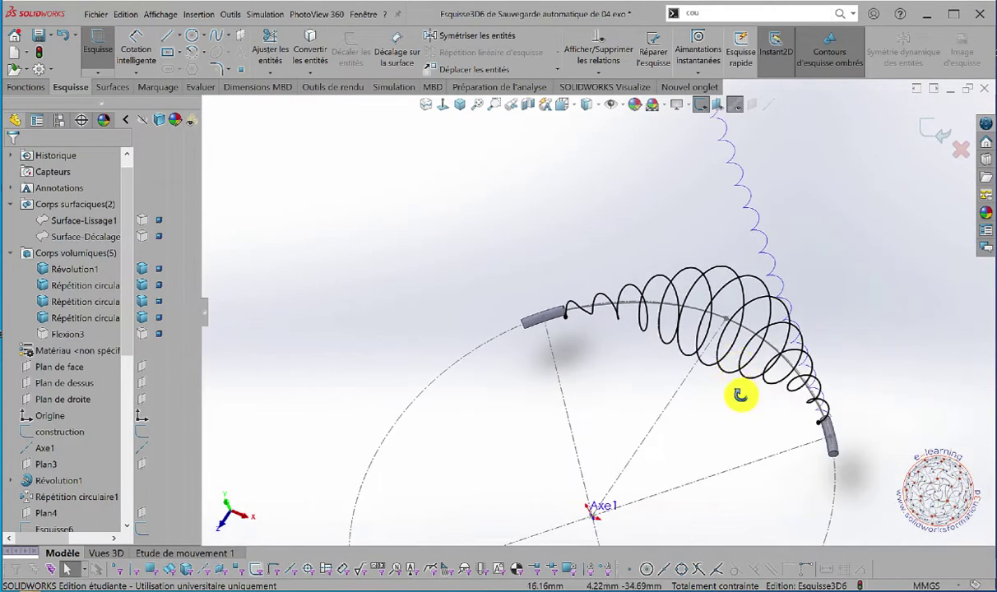
mouse_move(741, 395)
middle_mouse_down()
mouse_move(690, 363)
mouse_move(836, 337)
mouse_move(741, 380)
mouse_move(736, 363)
mouse_move(821, 331)
mouse_move(764, 365)
mouse_move(614, 392)
mouse_move(683, 354)
mouse_move(682, 383)
middle_mouse_up()
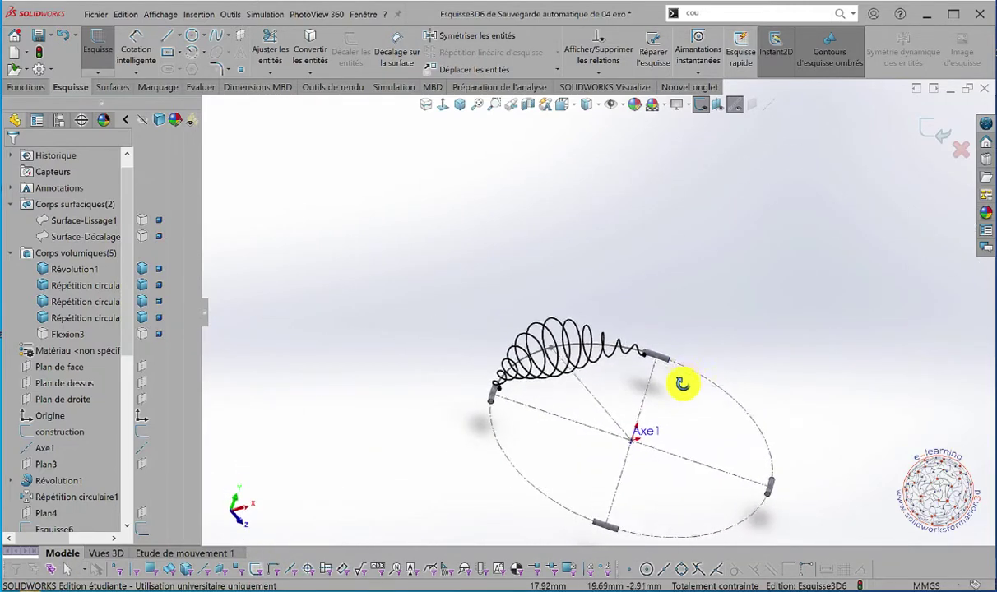
scroll(585, 379, "down", 8)
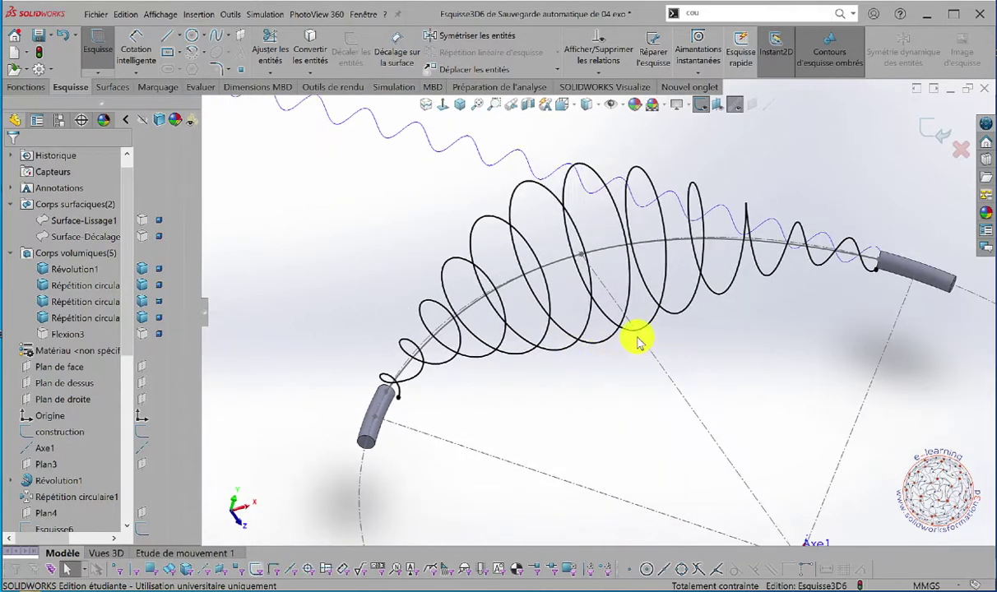
scroll(646, 339, "up", 3)
scroll(682, 320, "down", 2)
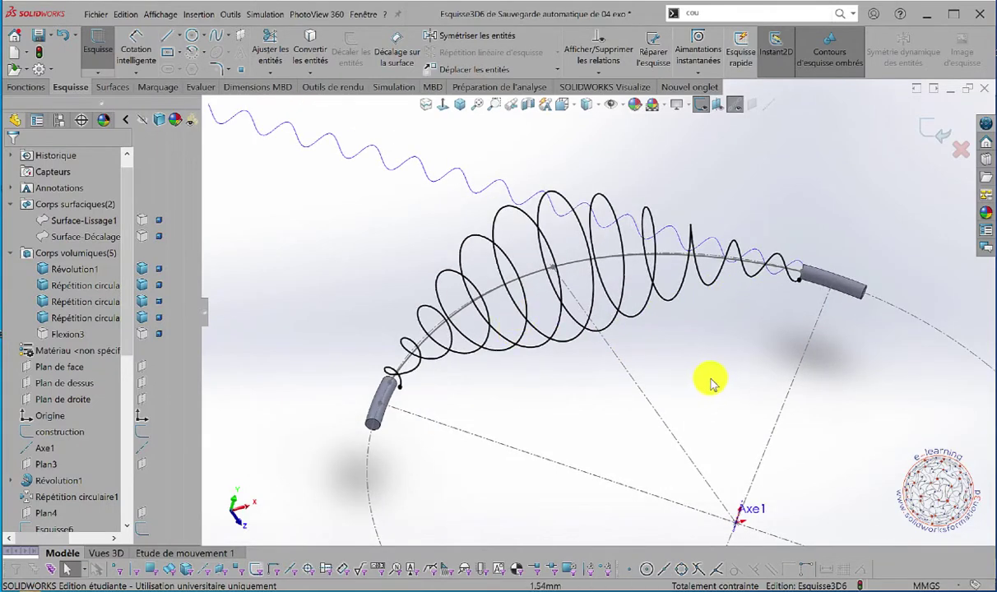
Hide the Révolution1 body and its three circular-pattern solid bodies, and exit the 3D sketch
scroll(711, 378, "up", 2)
mouse_move(730, 324)
middle_mouse_down()
mouse_move(745, 313)
mouse_move(750, 329)
mouse_move(732, 338)
middle_mouse_up()
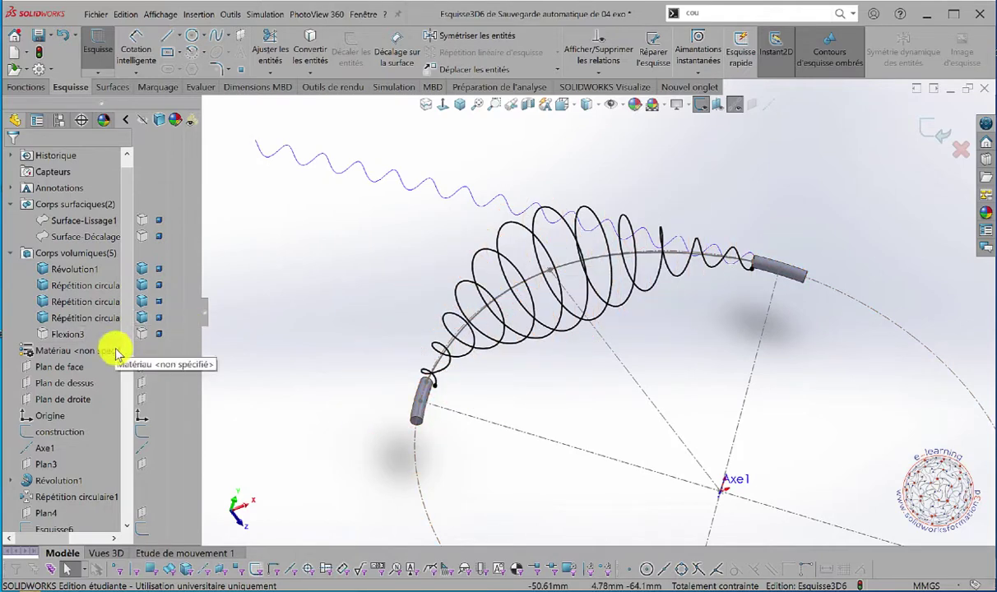
left_click(142, 269)
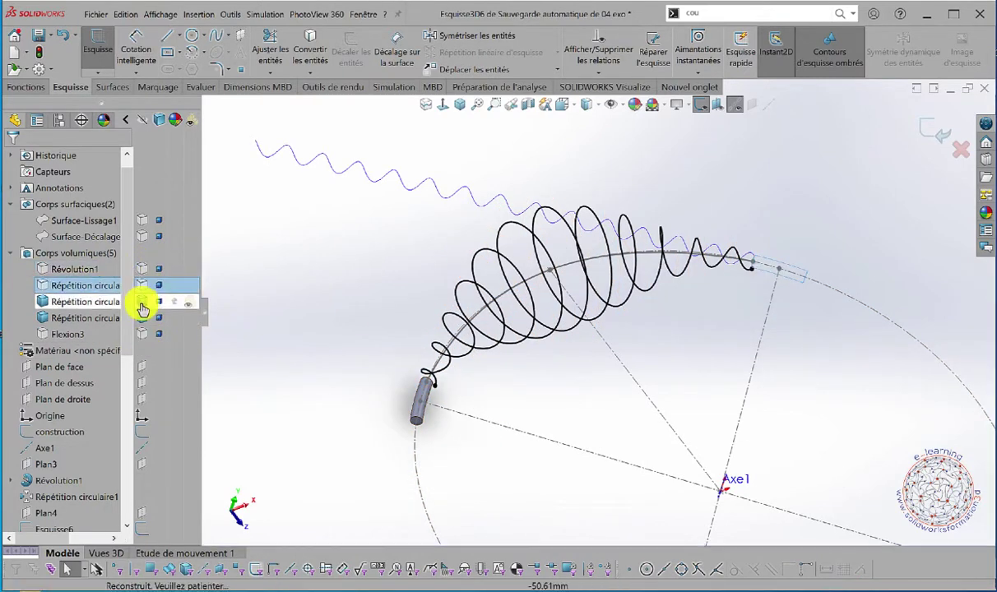
left_click(141, 317)
left_click(282, 326)
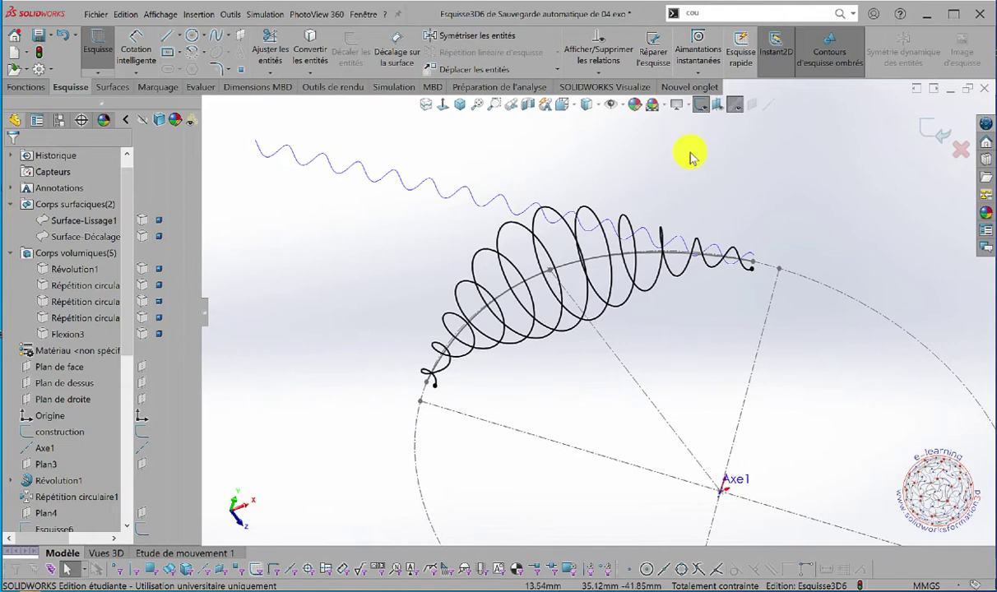
scroll(735, 283, "down", 3)
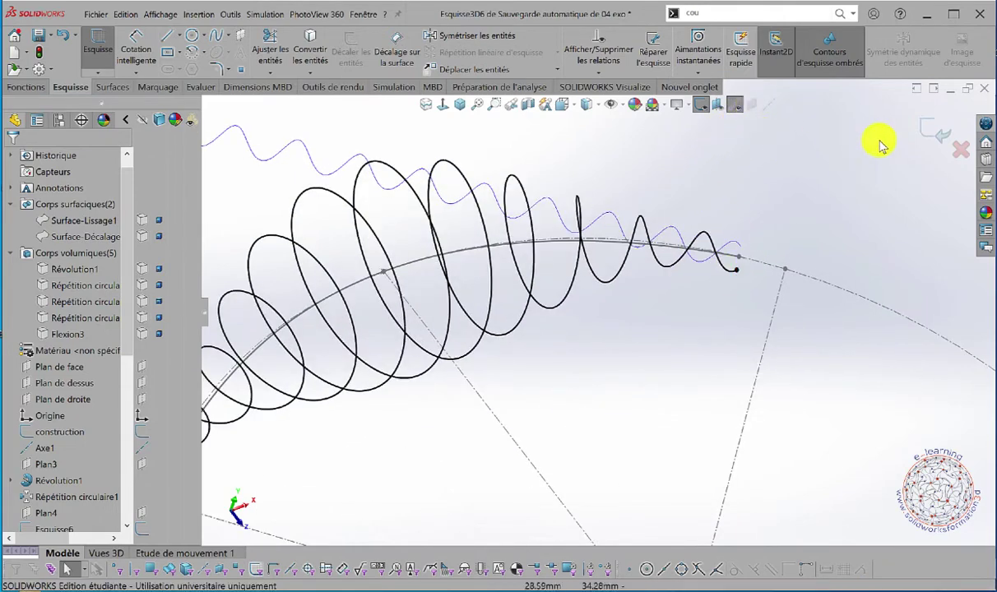
left_click(933, 132)
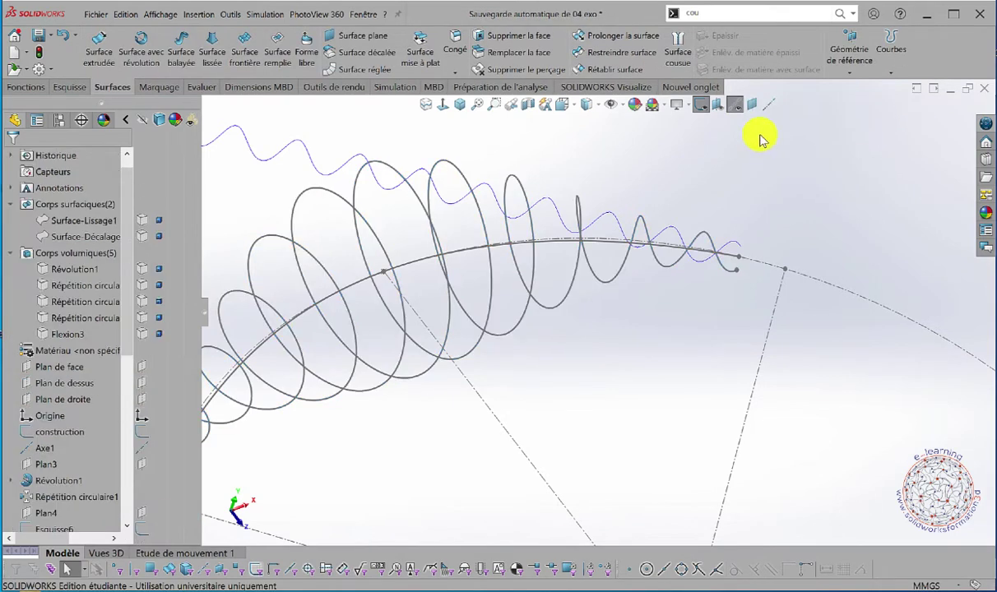
Create a reference plane perpendicular to the spiral spline and coincident with its end point
left_click(757, 106)
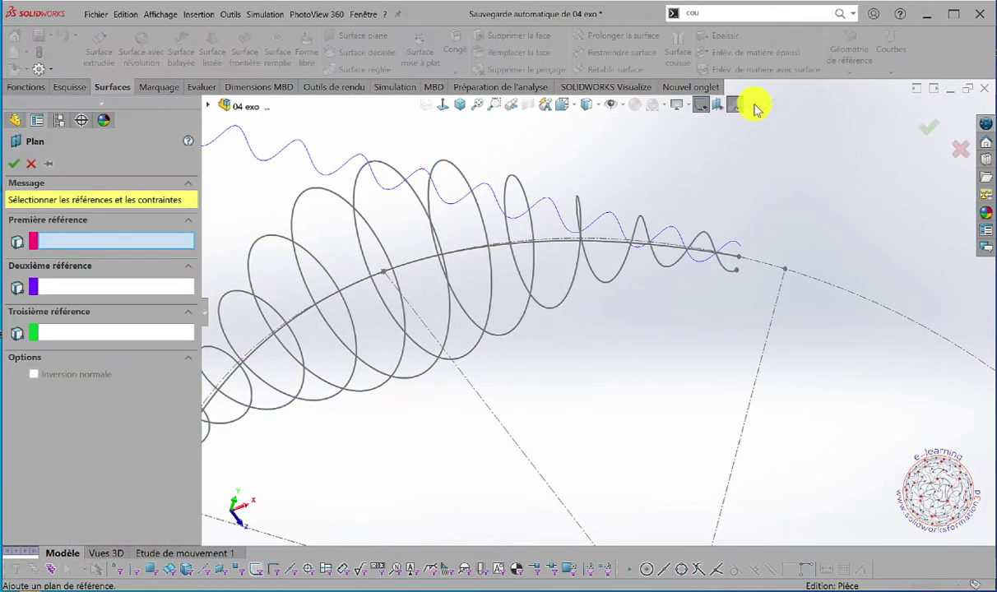
left_click(723, 276)
left_click(738, 275)
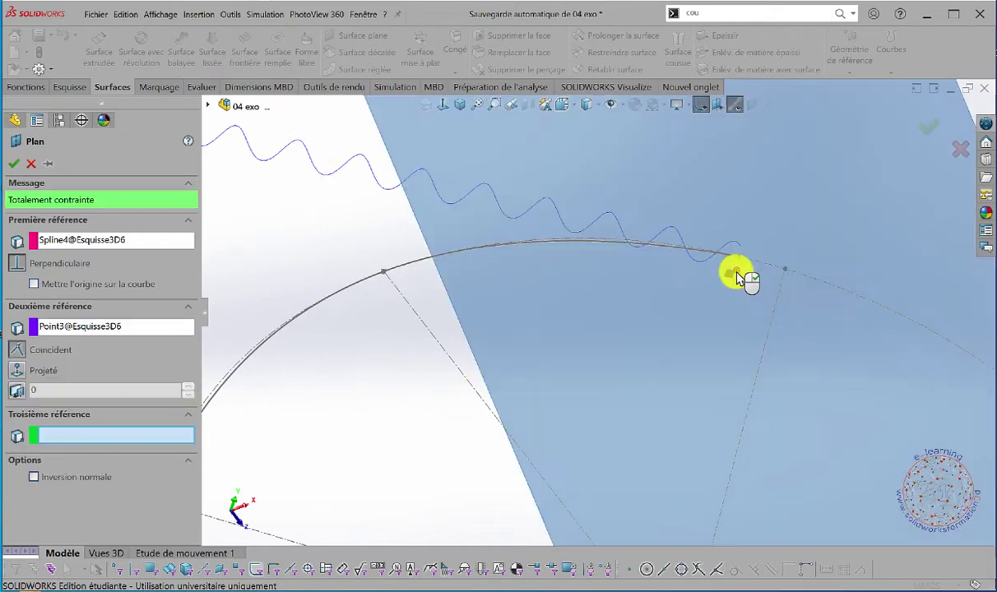
left_click(14, 163)
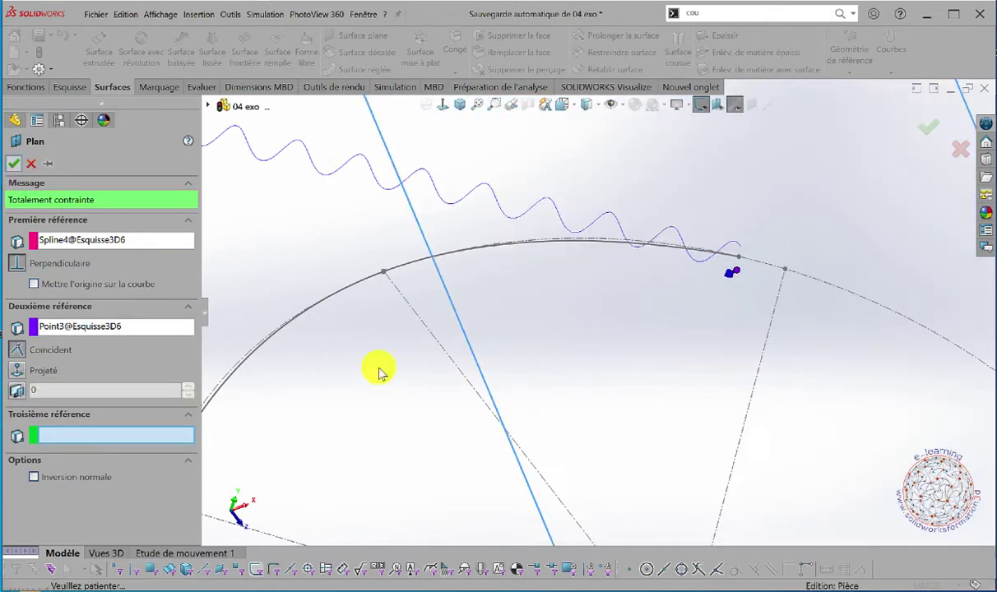
middle_click_drag(378, 370, 600, 441)
mouse_move(504, 426)
middle_mouse_down()
mouse_move(476, 419)
mouse_move(509, 420)
mouse_move(507, 430)
middle_mouse_up()
scroll(640, 370, "down", 4)
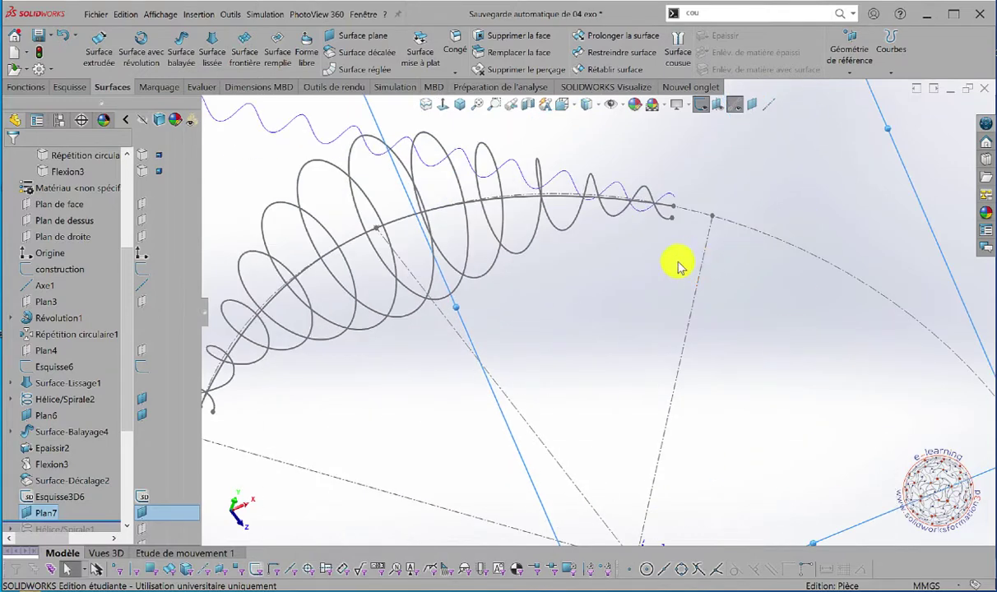
right_click_drag(749, 279, 703, 285)
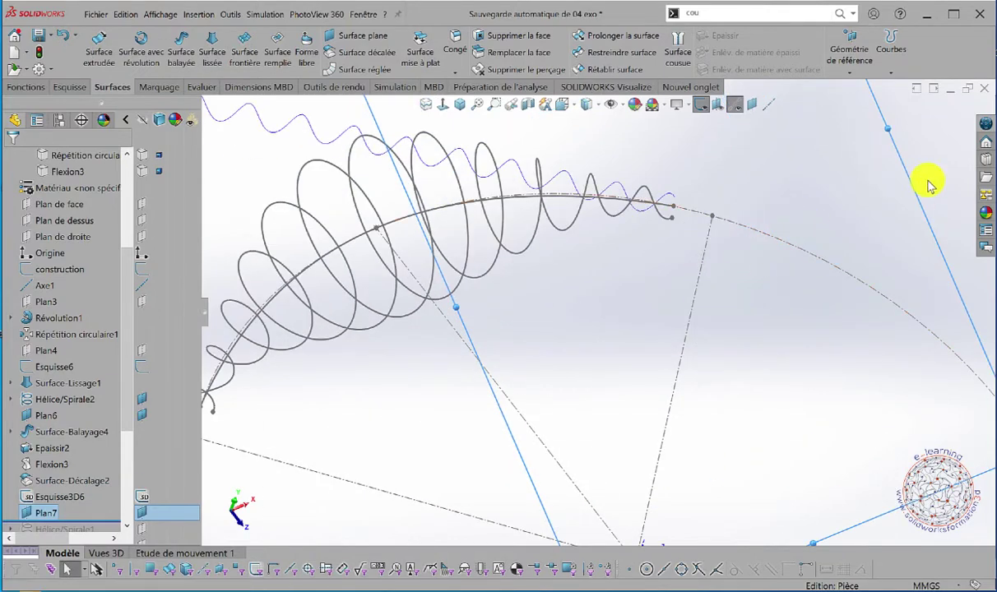
right_click(899, 198)
left_click(910, 169)
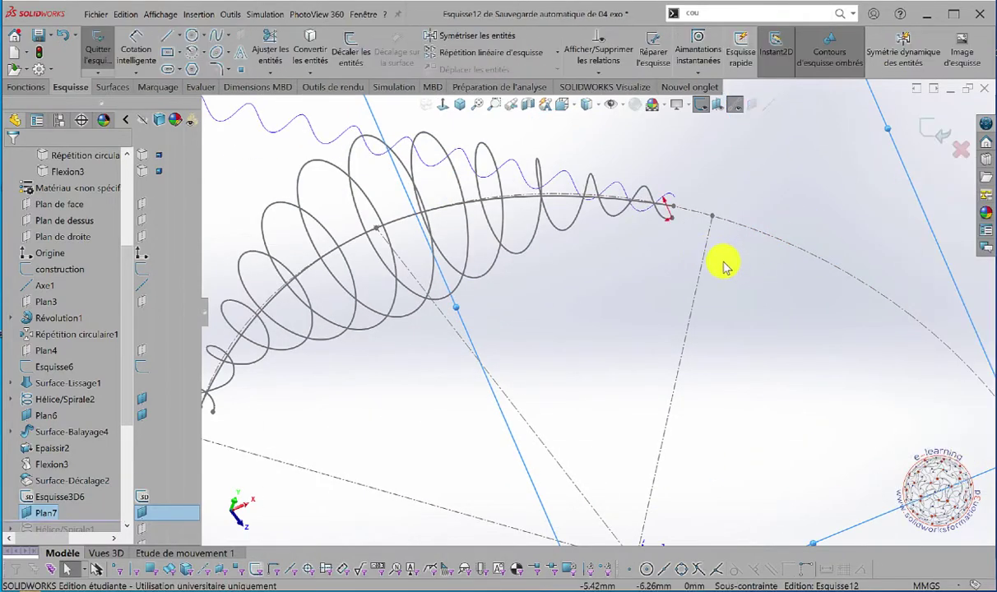
right_click_drag(756, 288, 822, 290)
scroll(674, 247, "down", 3)
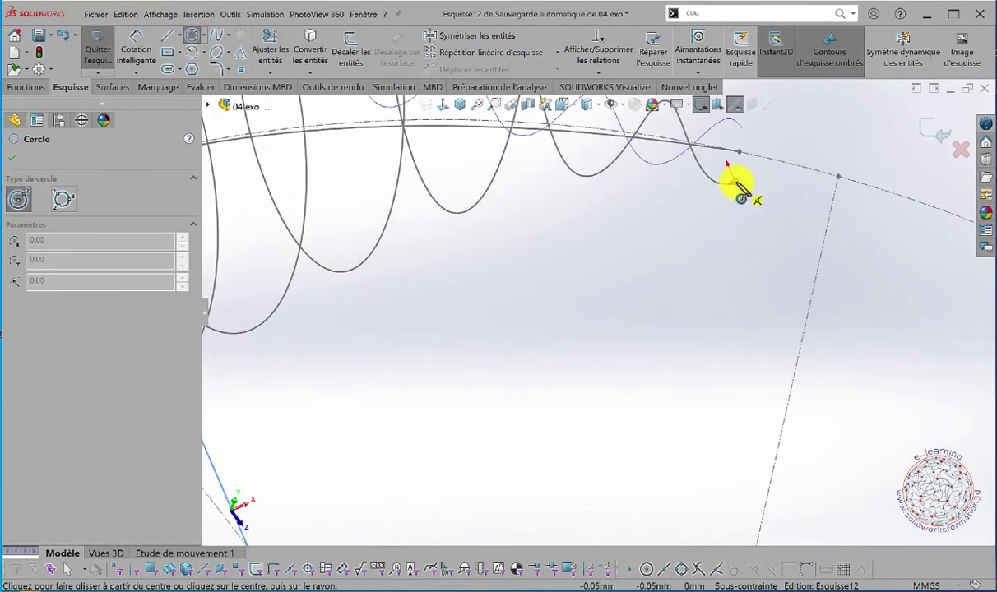
scroll(750, 251, "up", 3)
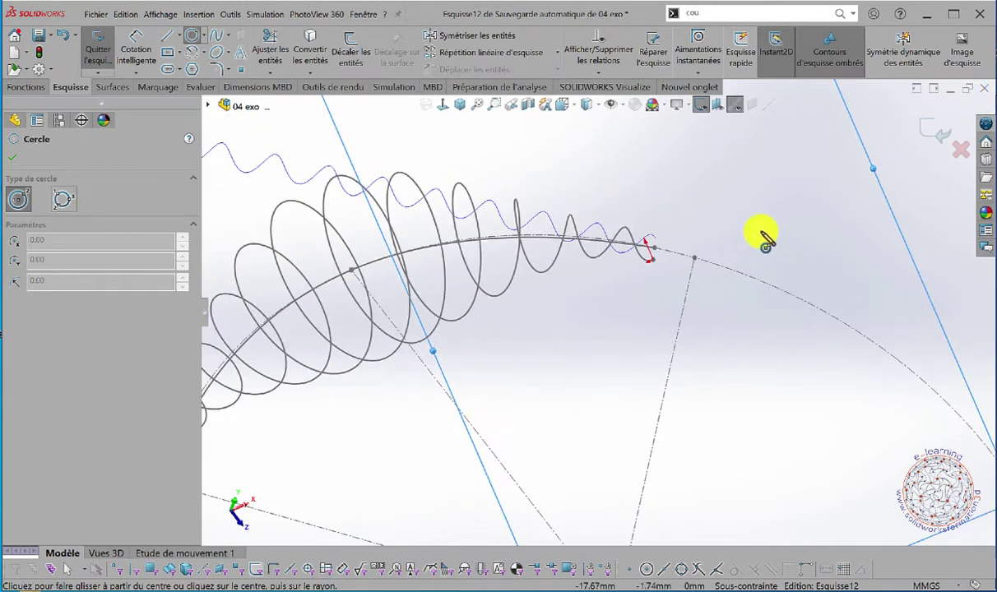
left_click(961, 150)
left_click(606, 352)
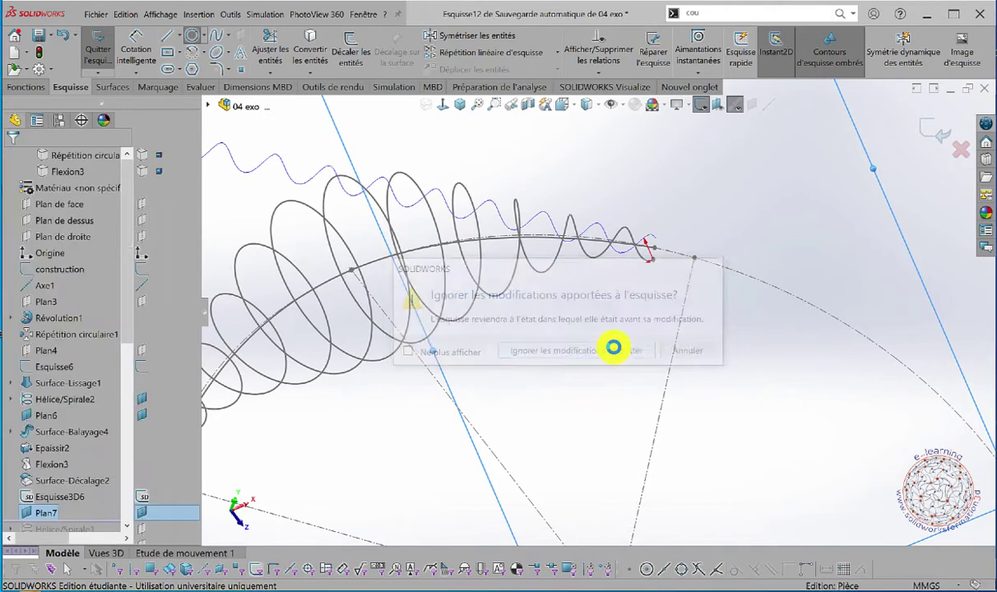
Create a swept surface with a 0.30 mm diameter circular profile along the spiral 3D sketch curve
scroll(612, 267, "up", 5)
scroll(514, 296, "up", 2)
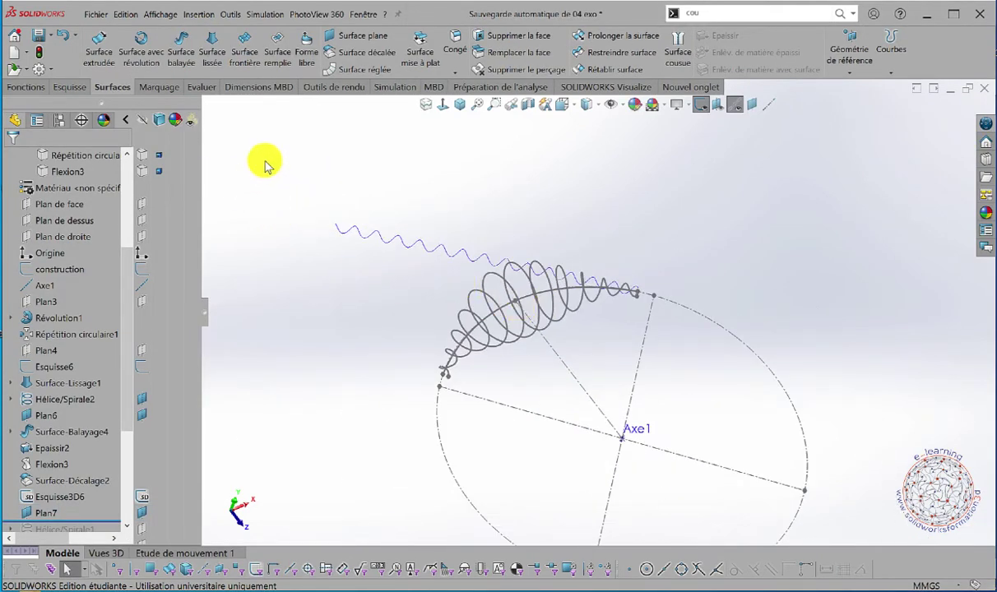
left_click(187, 55)
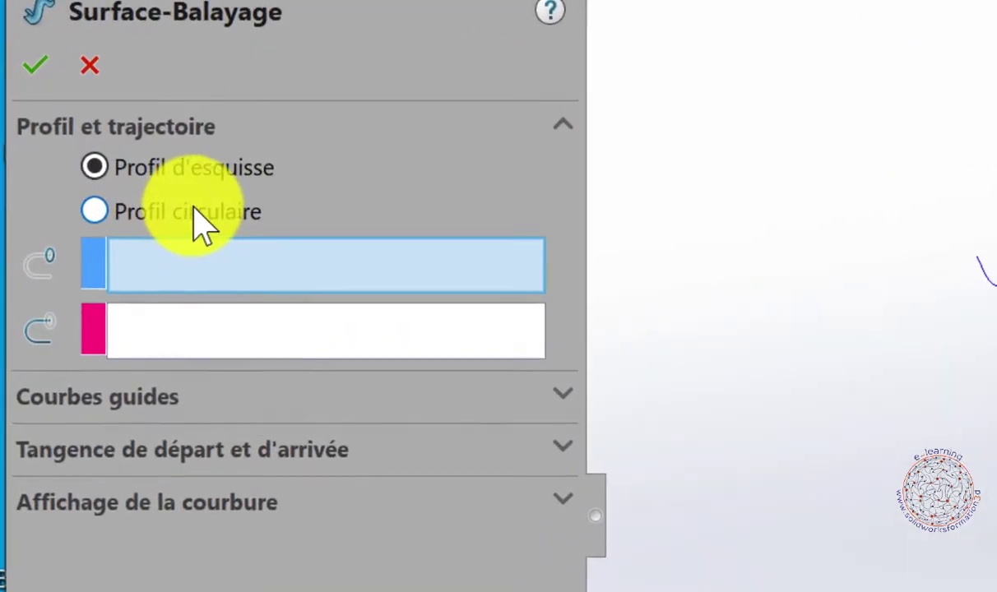
left_click(62, 205)
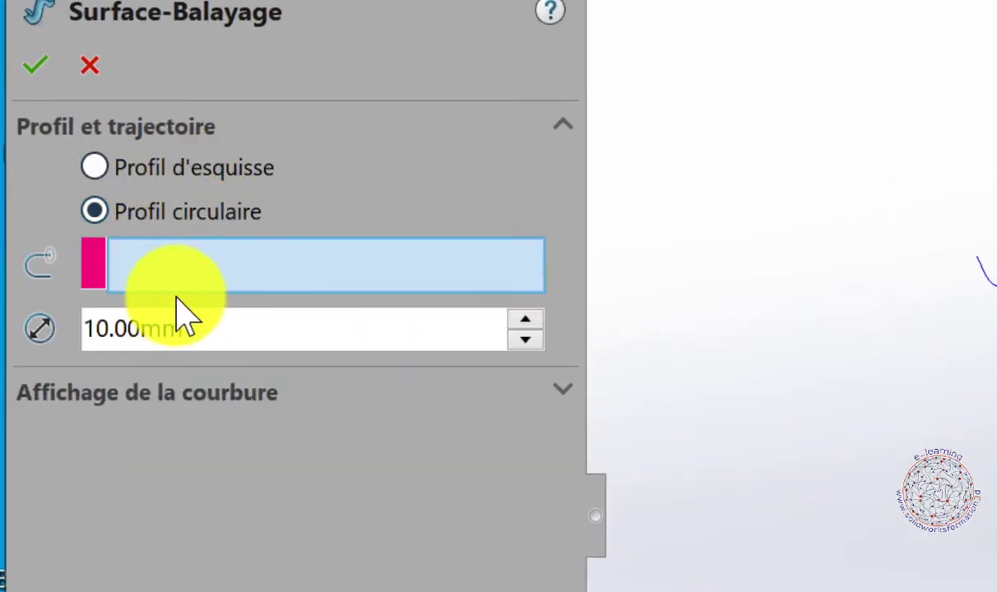
left_click_drag(238, 333, 51, 333)
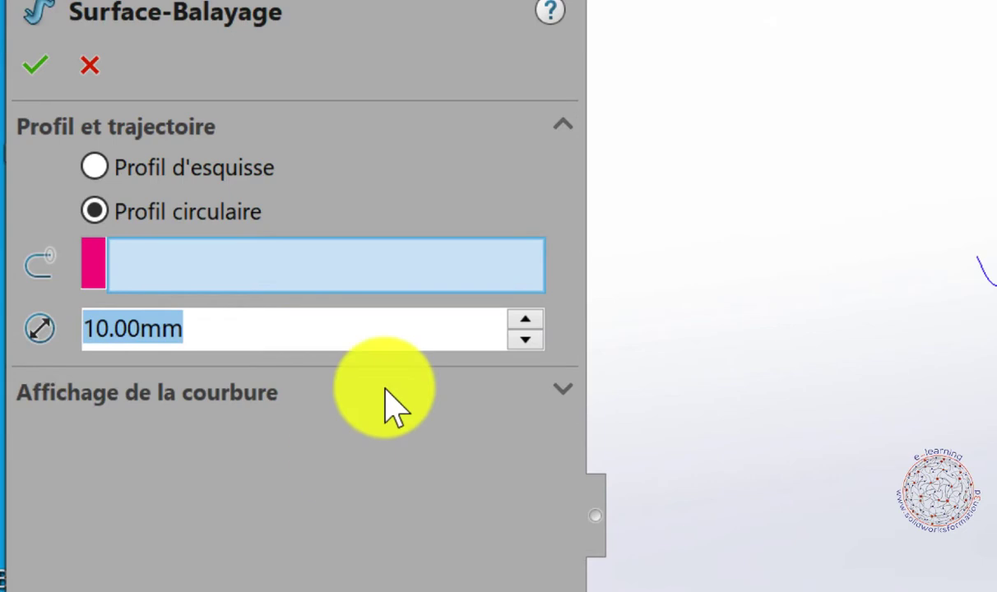
type("0.")
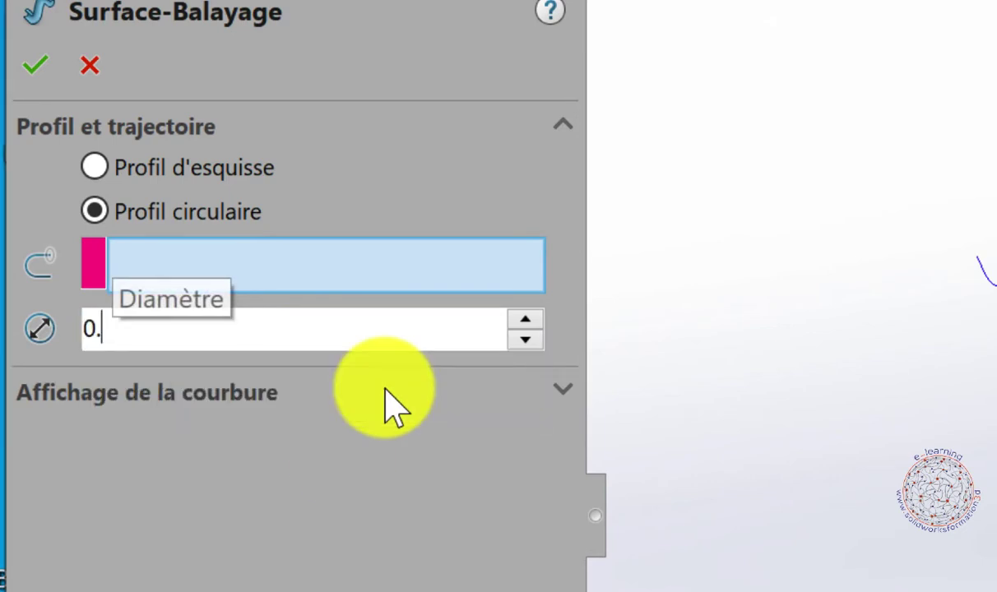
type("3")
key("Return")
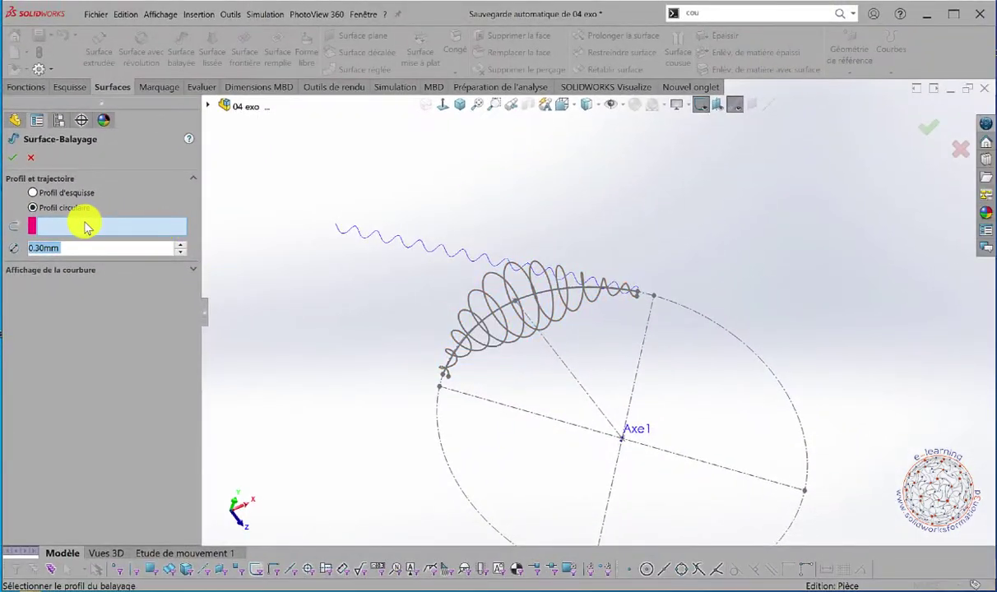
left_click(85, 228)
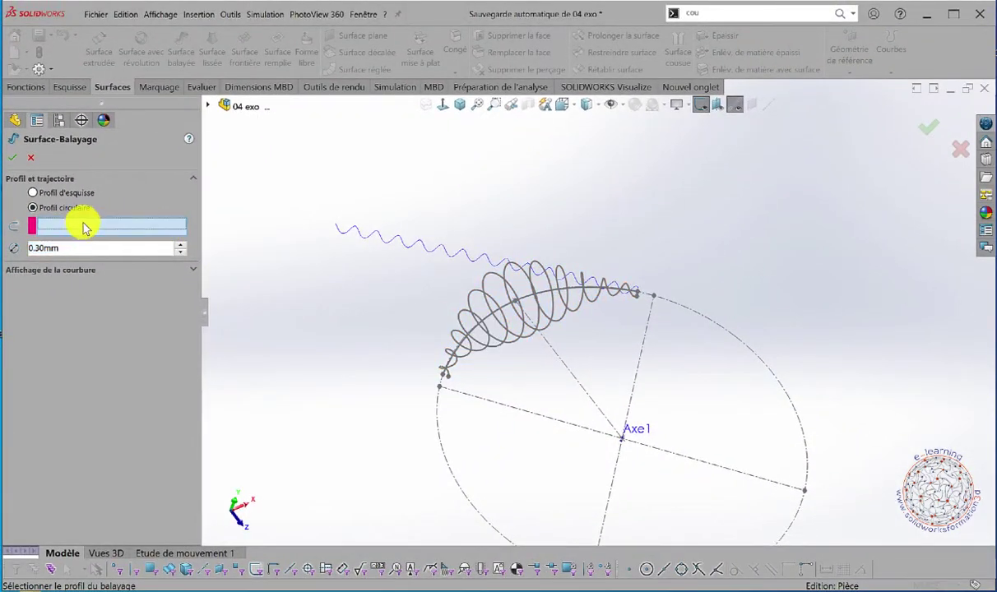
left_click(498, 310)
scroll(674, 302, "up", 5)
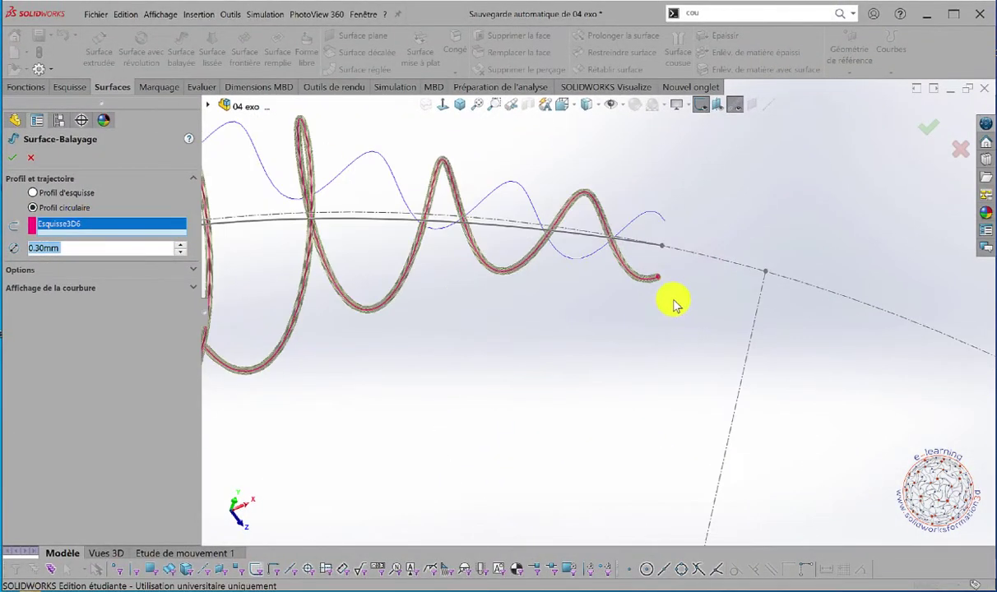
middle_click_drag(586, 251, 175, 243)
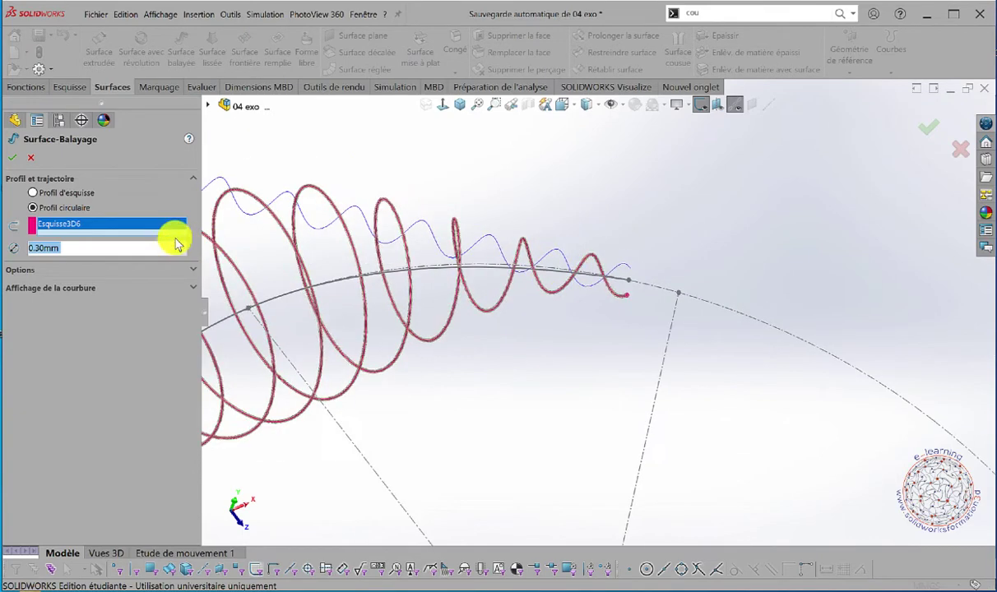
left_click(12, 158)
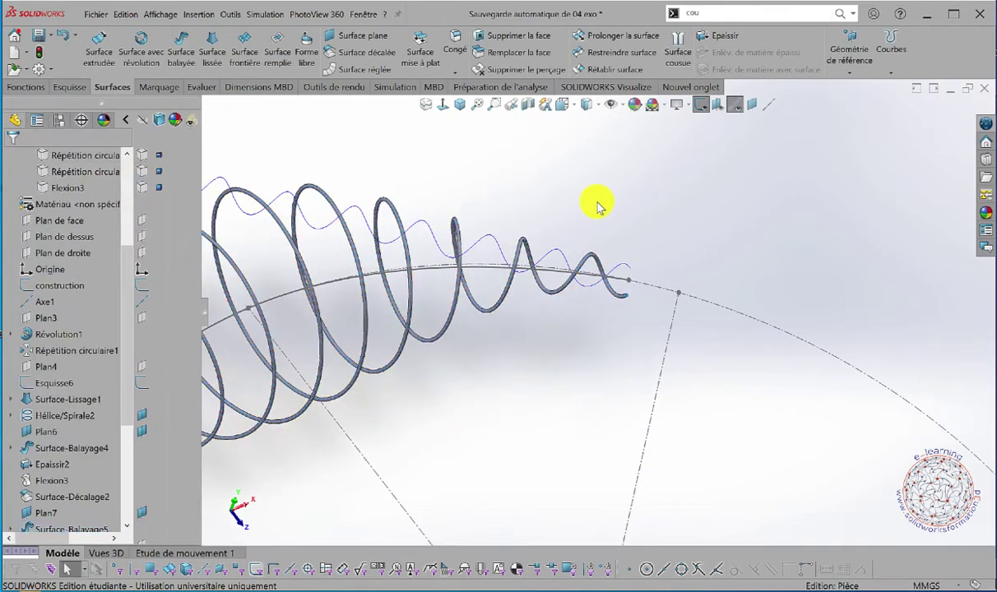
Turn off the display of all sketches and hide the Hélice/Spirale2 curve, leaving the swept coil exposed
scroll(588, 222, "down", 4)
left_click(700, 103)
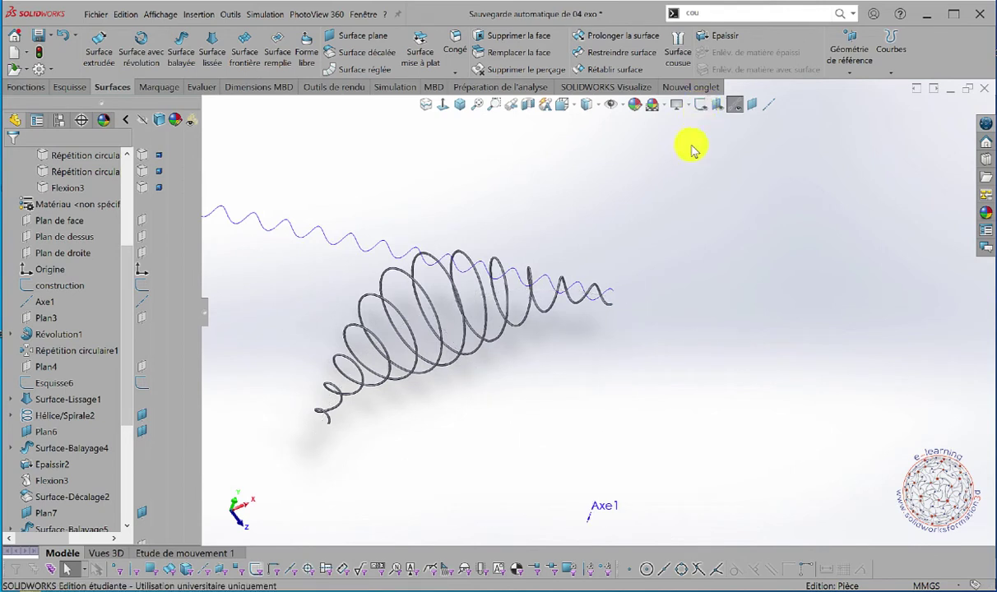
middle_click_drag(702, 146, 373, 228)
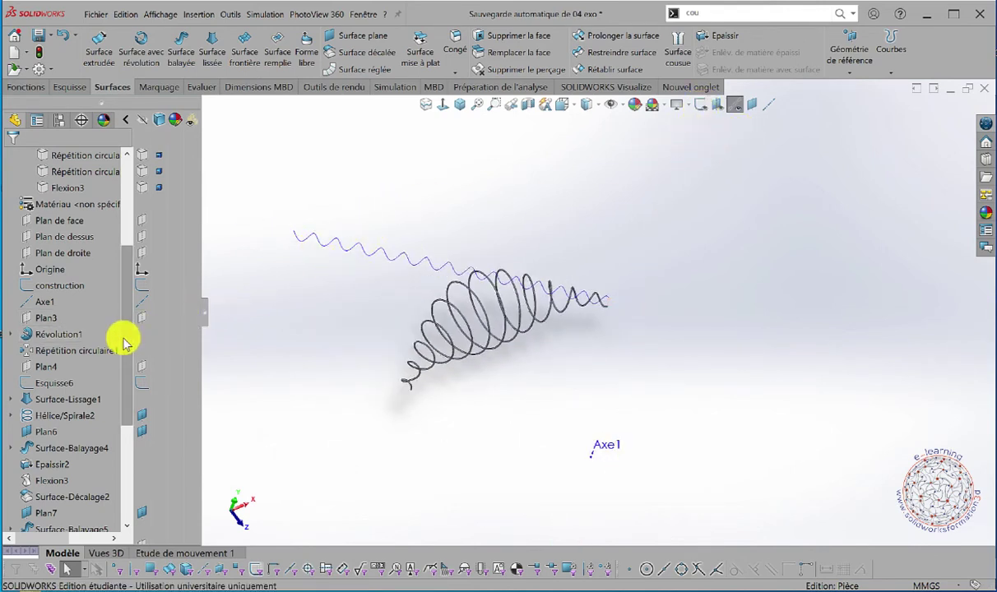
scroll(125, 362, "down", 2)
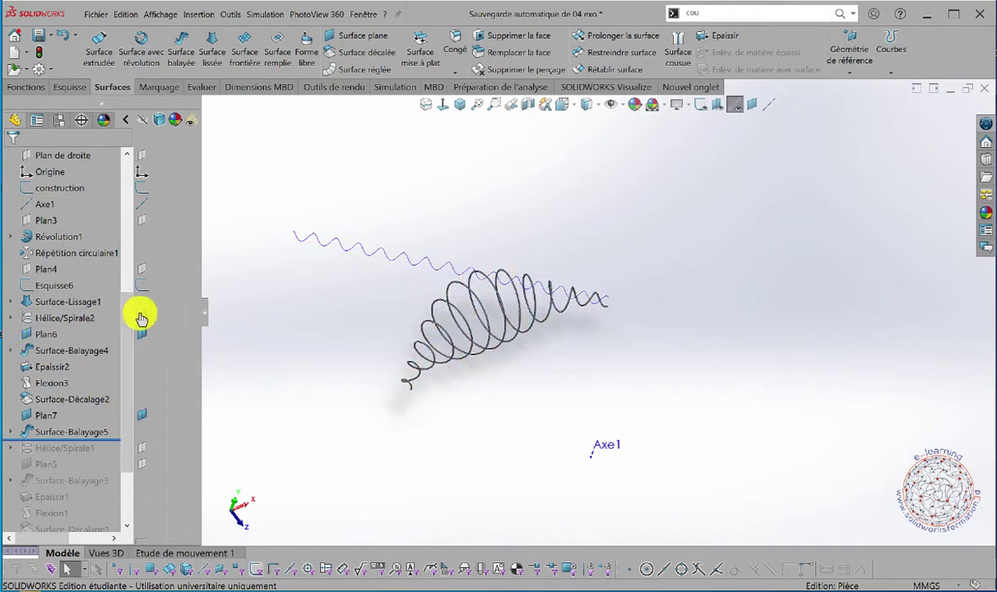
Examine the swept coil's shape from the top view, the isometric view and other angles, including its ends
middle_click_drag(572, 350, 652, 396)
key("space")
left_click(701, 470)
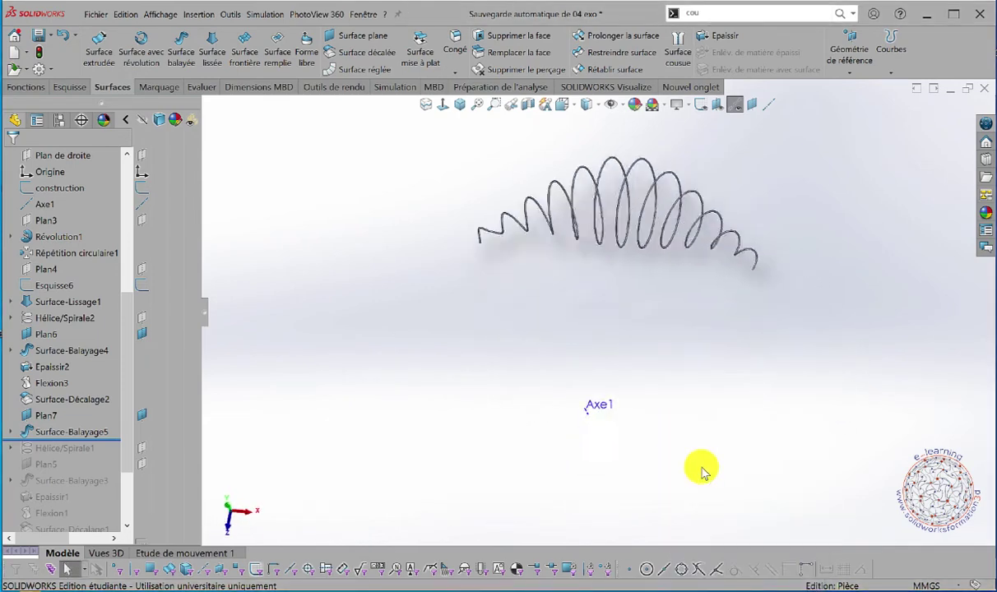
scroll(605, 207, "down", 2)
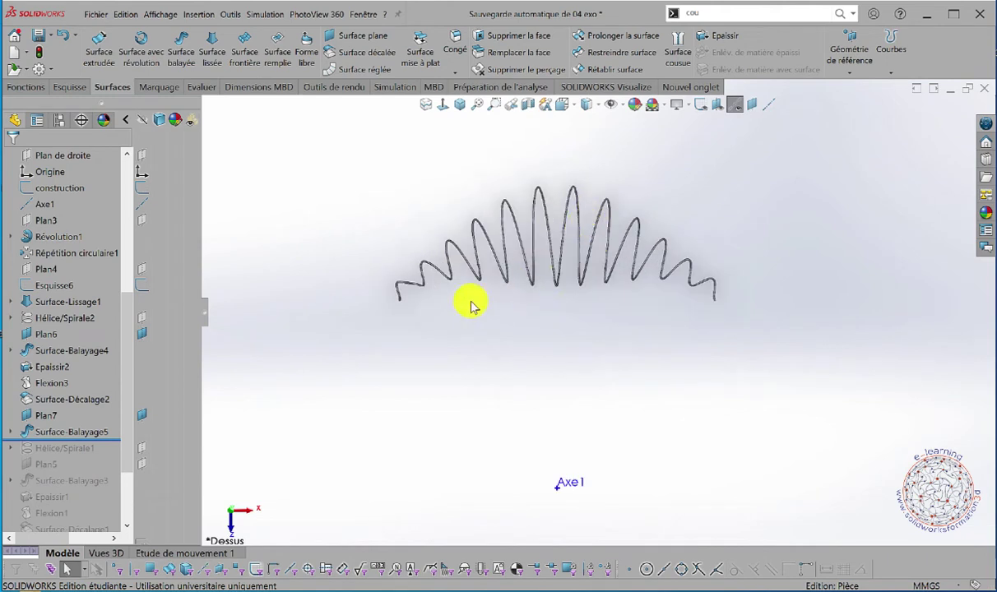
scroll(592, 313, "up", 2)
key("space")
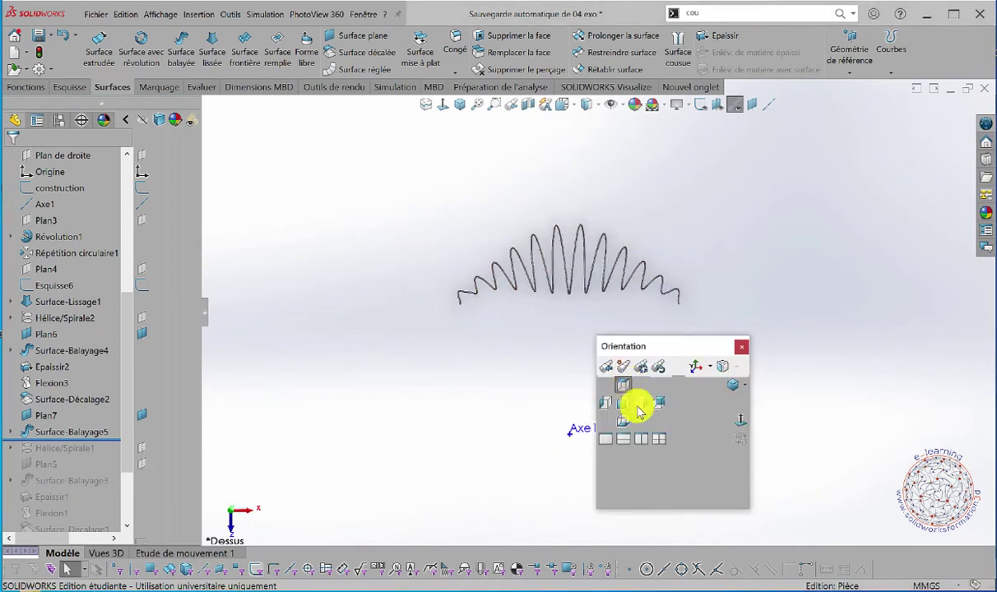
left_click(736, 389)
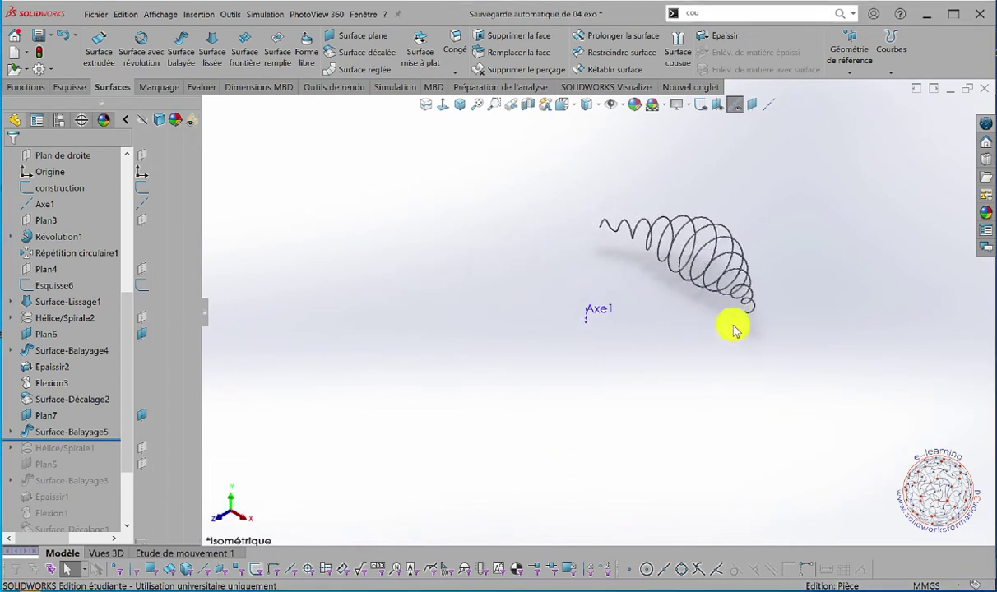
middle_click_drag(705, 311, 710, 344)
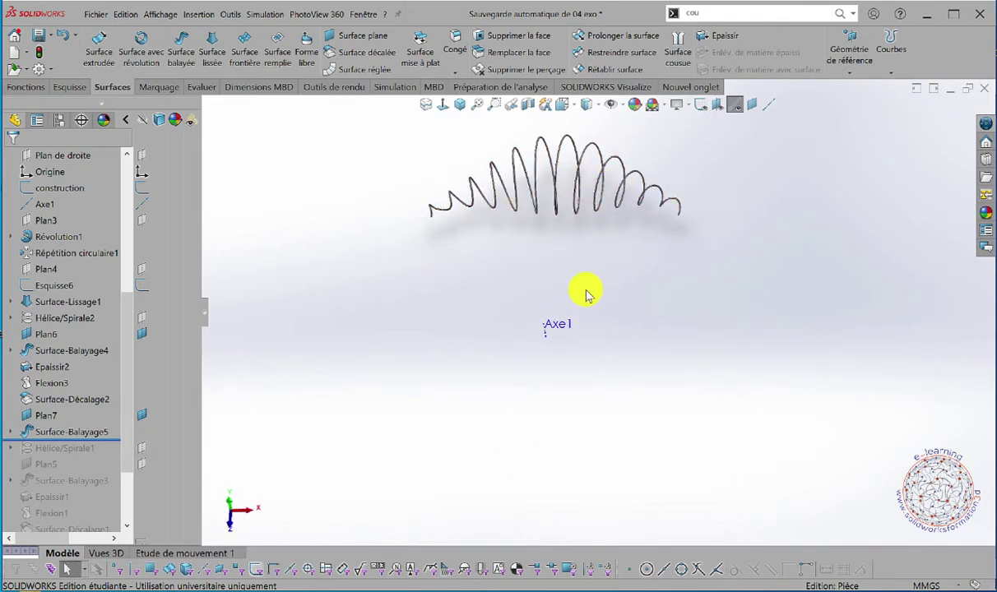
scroll(673, 235, "down", 3)
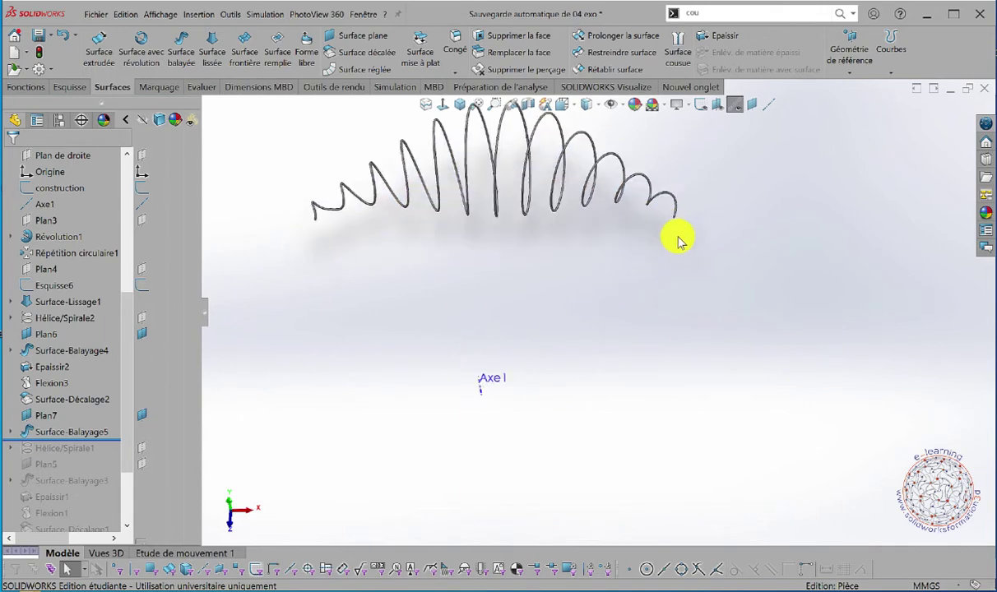
mouse_move(631, 249)
middle_mouse_down()
mouse_move(669, 238)
mouse_move(637, 248)
middle_mouse_up()
scroll(586, 240, "down", 2)
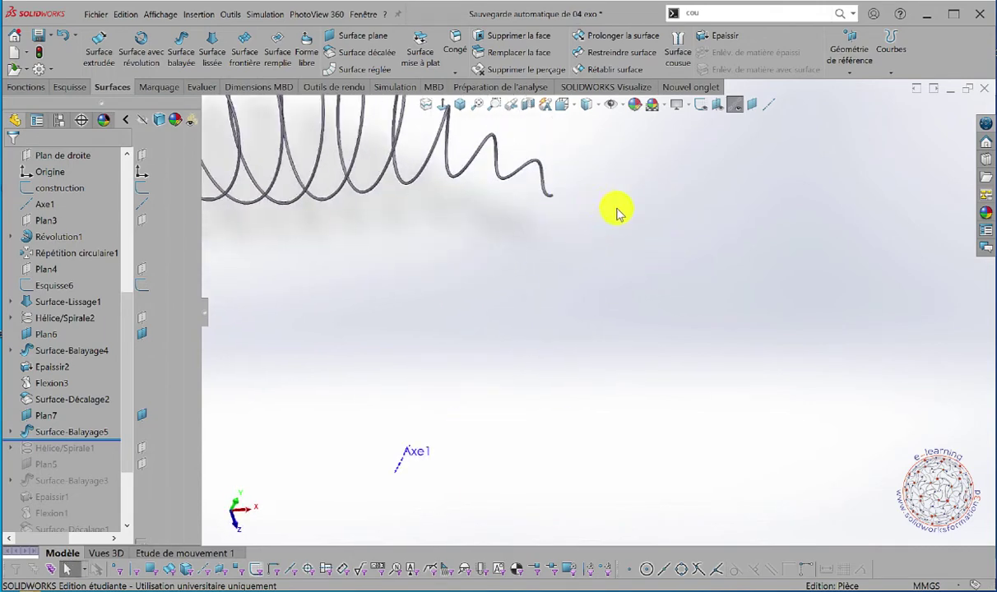
scroll(580, 268, "up", 4)
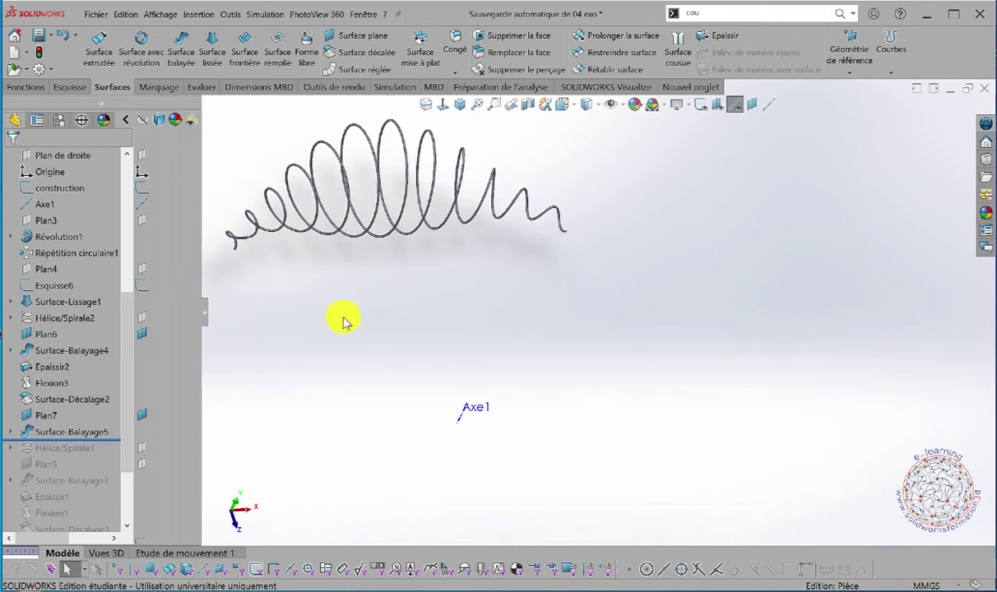
left_click_drag(129, 317, 122, 221)
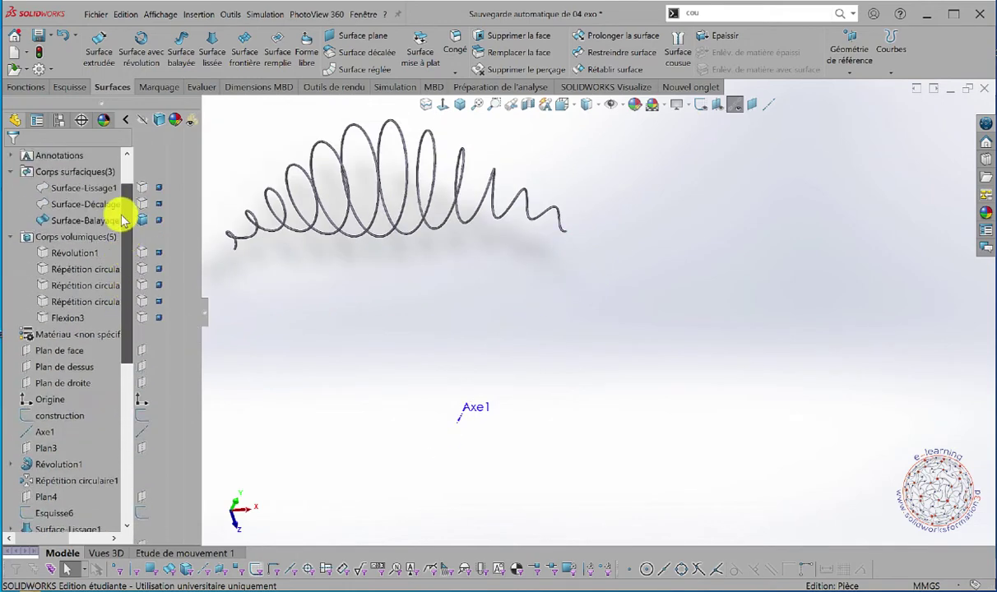
scroll(122, 216, "down", 1)
scroll(329, 234, "up", 4)
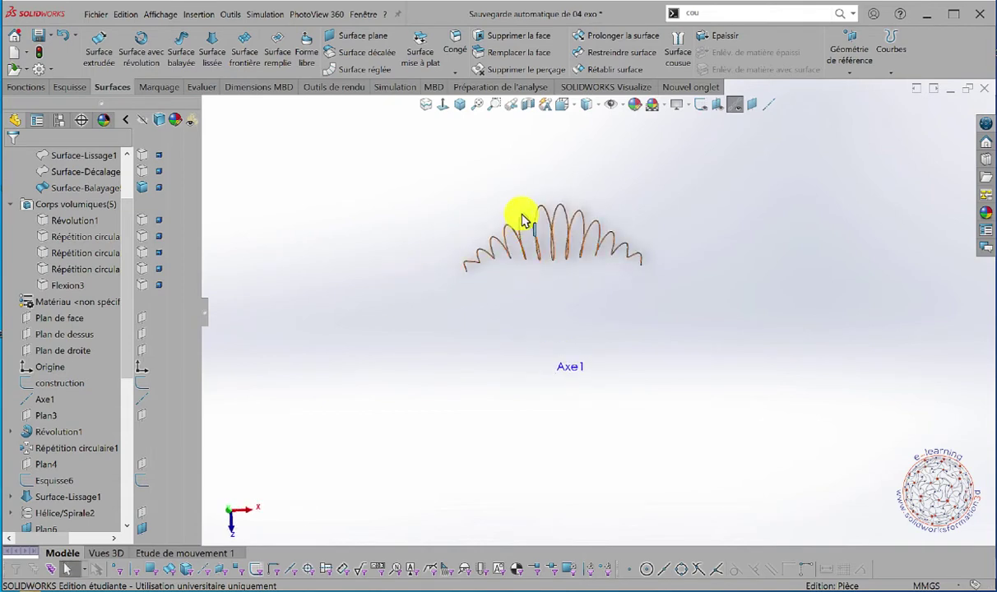
scroll(523, 222, "down", 4)
middle_click_drag(668, 287, 638, 348)
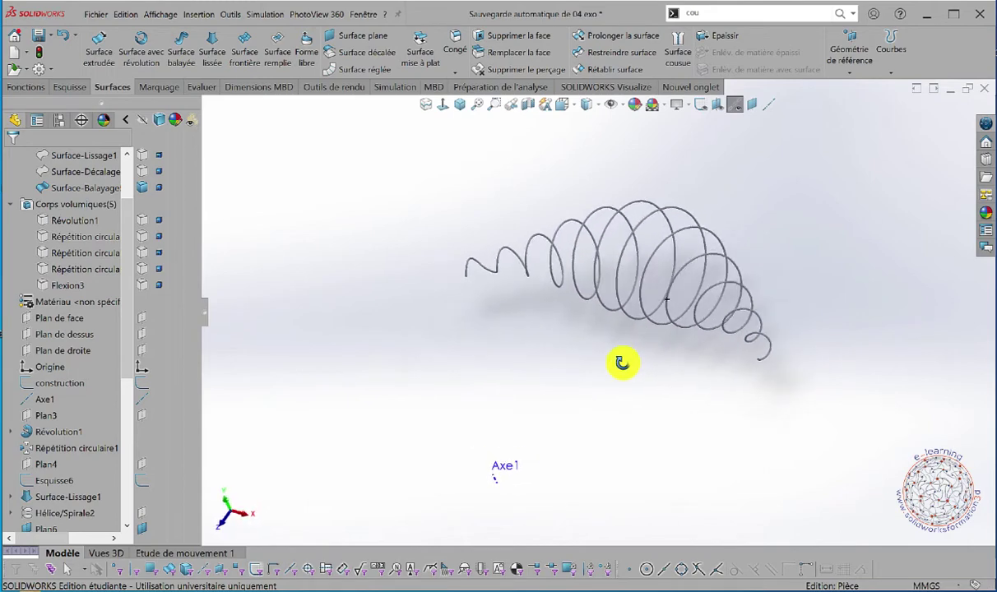